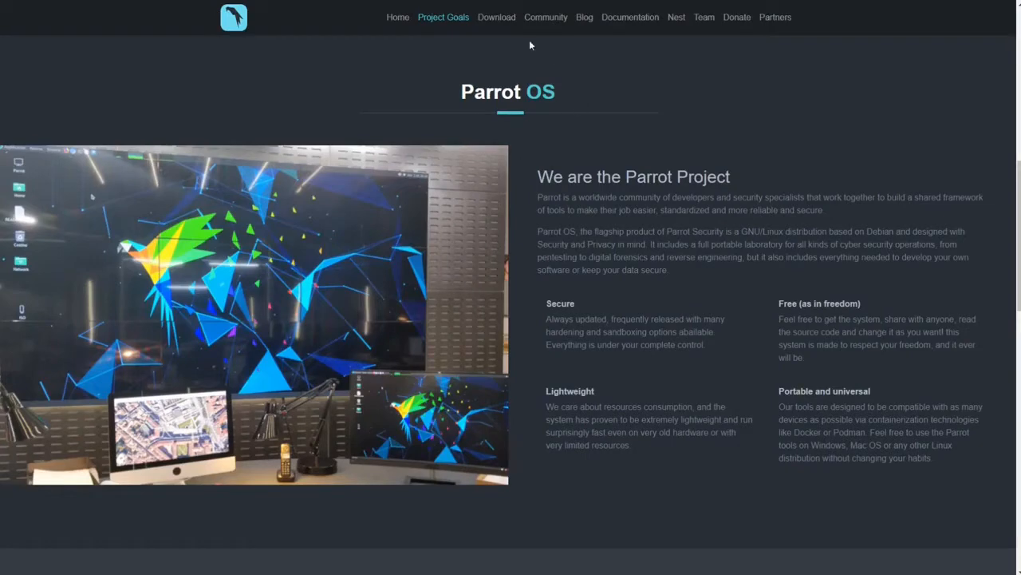
From the site's download page, filter to the Security editions and start the direct download of the Parrot Security MATE ISO
left_click(494, 19)
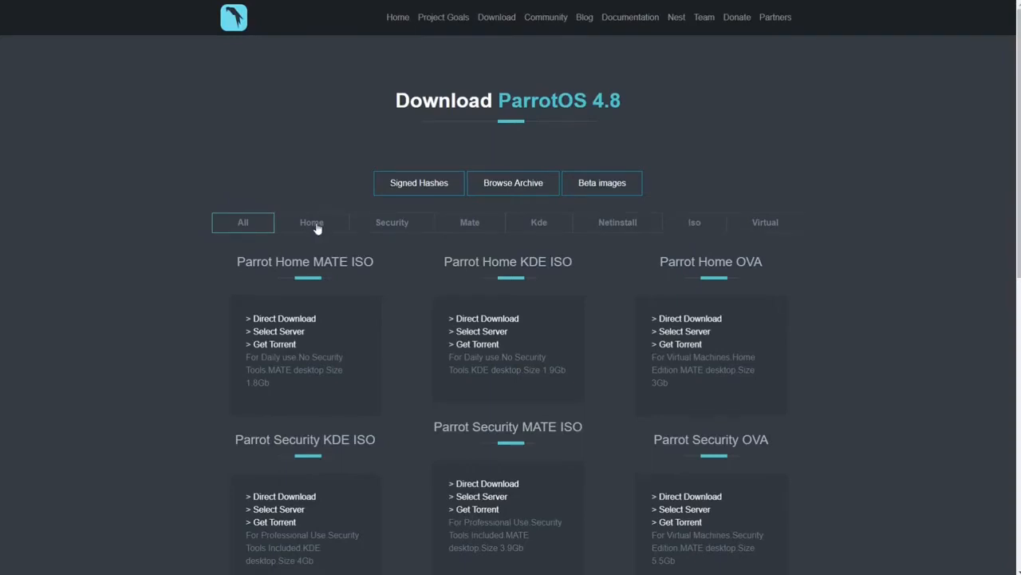
left_click(402, 228)
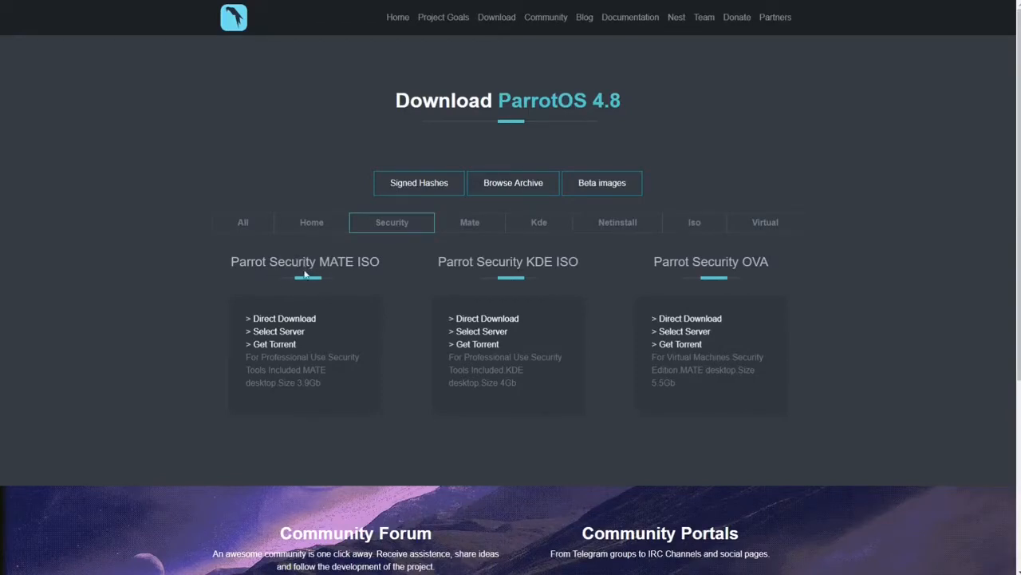
left_click(299, 321)
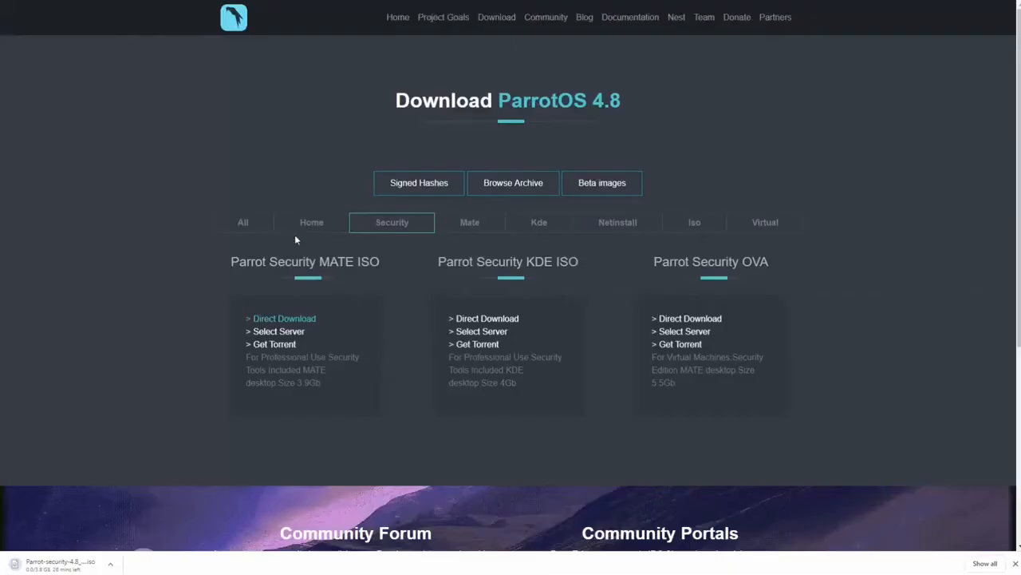
Look through the Mate, Netinstall and Home editions and examine the Parrot Home MATE ISO description
left_click(477, 227)
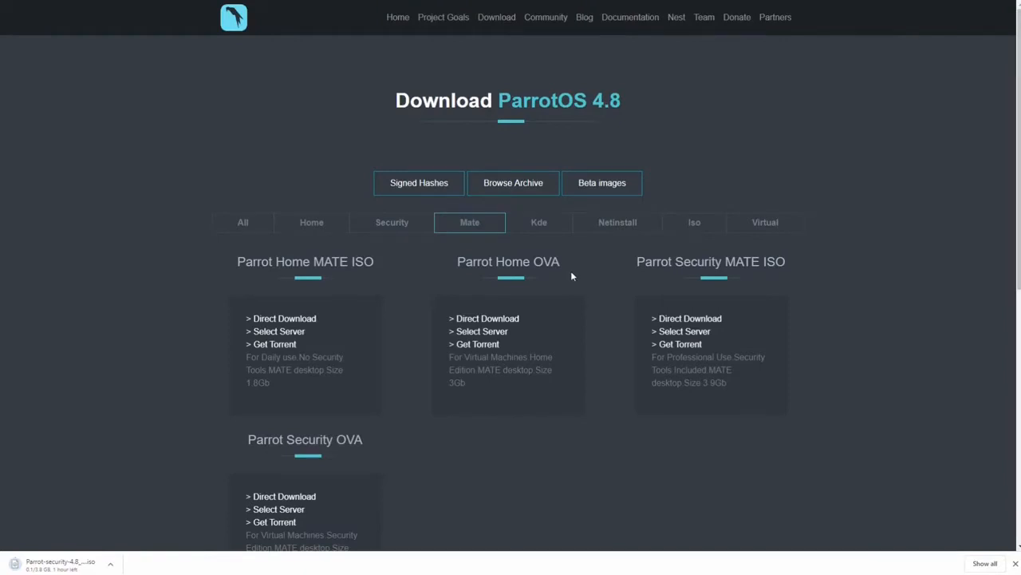
left_click(616, 227)
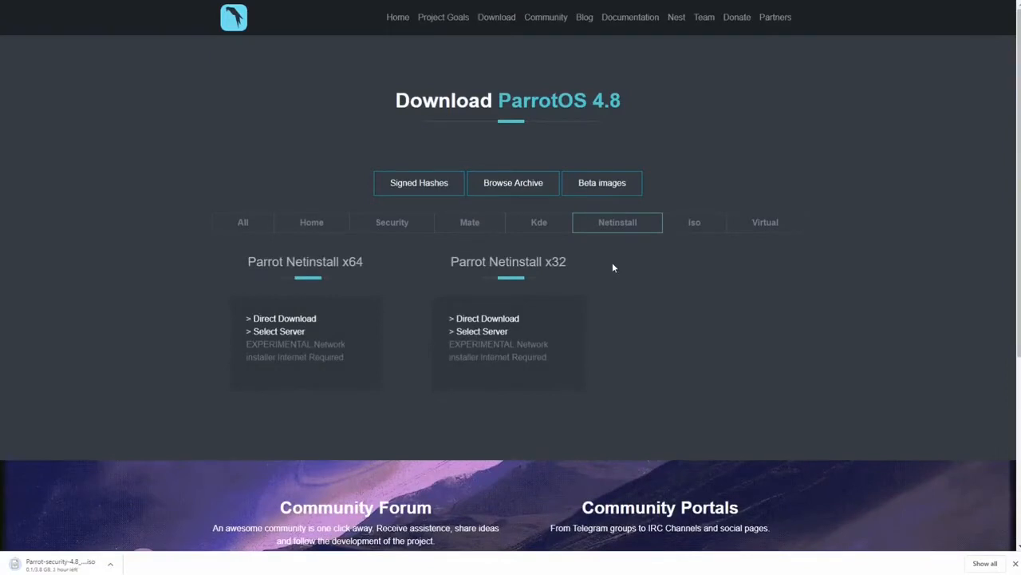
left_click(314, 227)
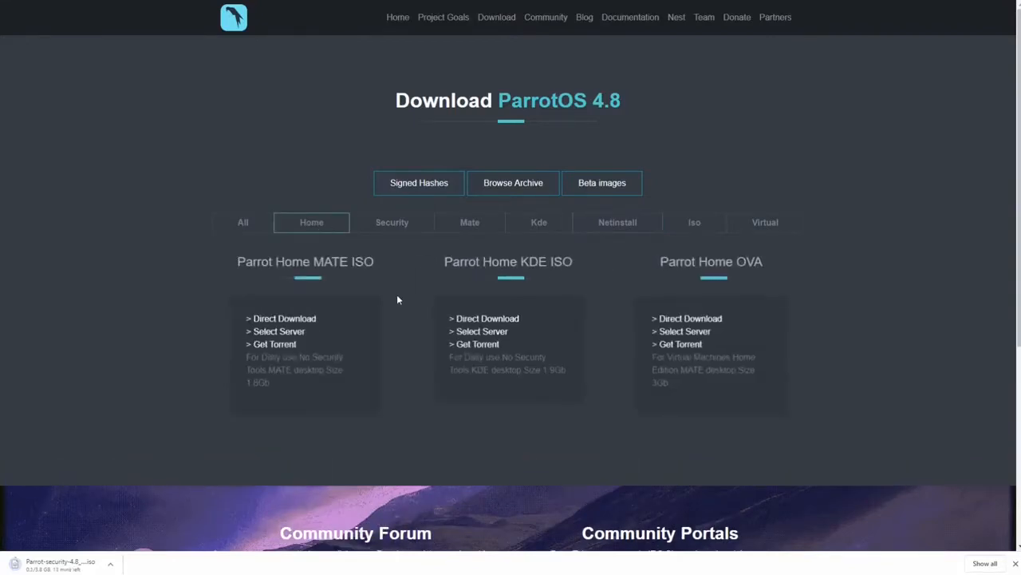
left_click_drag(299, 357, 246, 384)
left_click(331, 387)
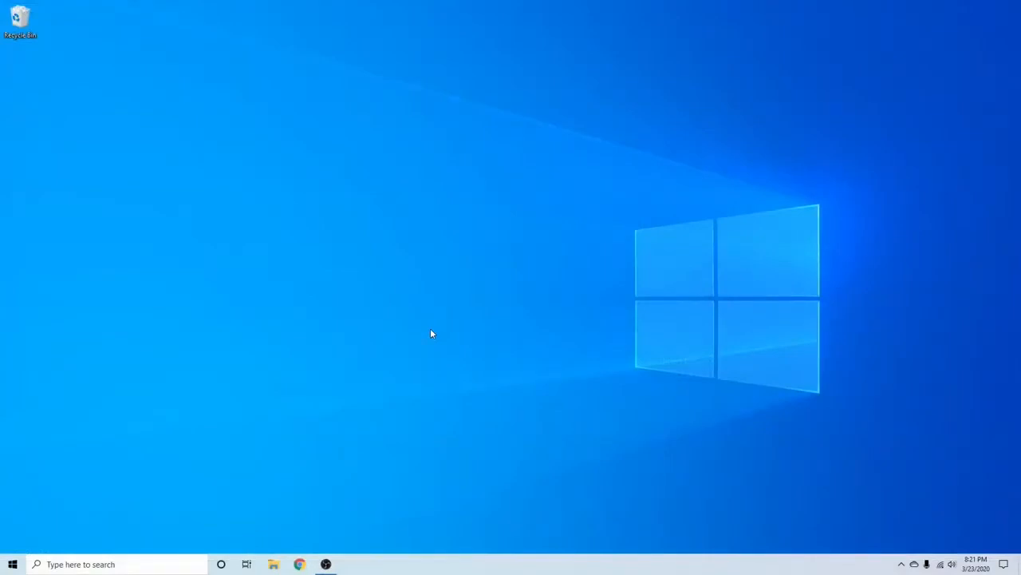
Launch balenaEtcher and choose Parrot-security-4.8_x64 from Downloads as the image to flash
left_click(64, 563)
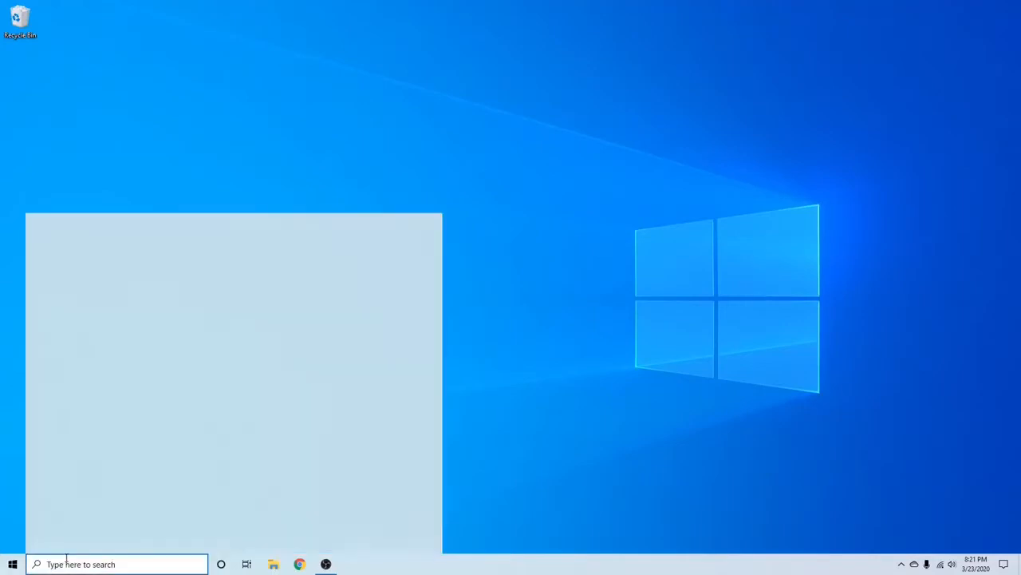
type("ba")
key("Escape")
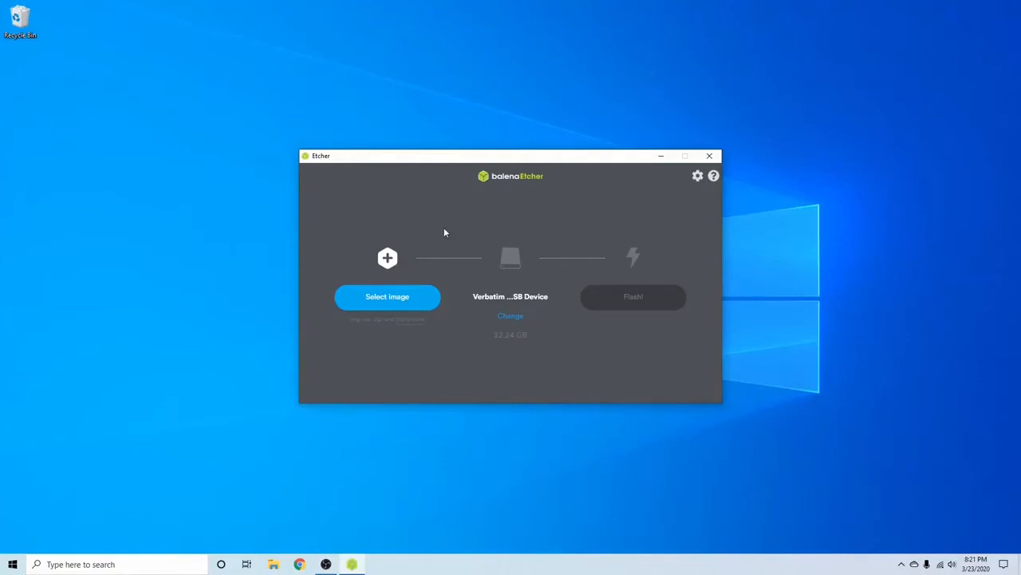
left_click(383, 299)
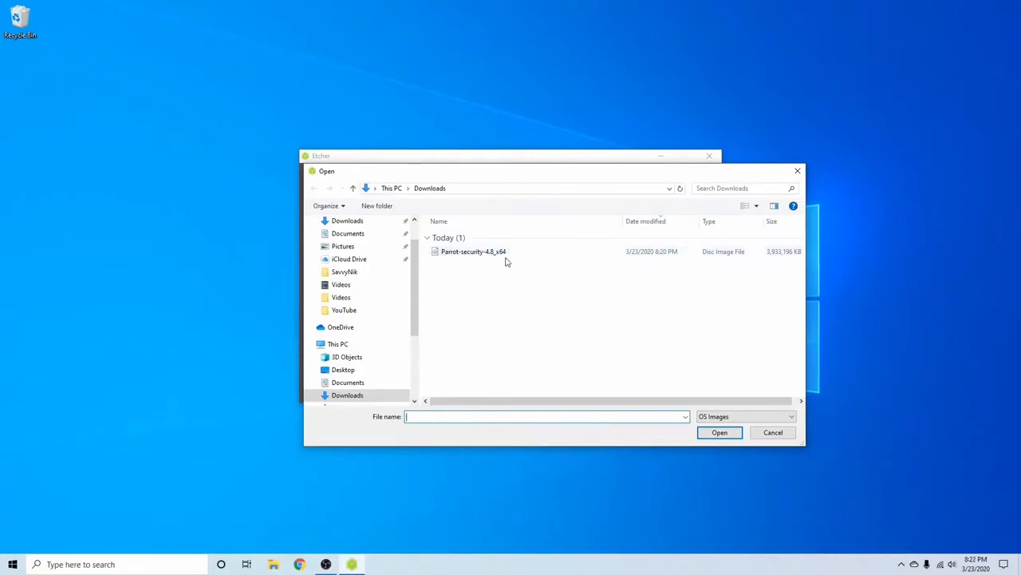
left_click(501, 257)
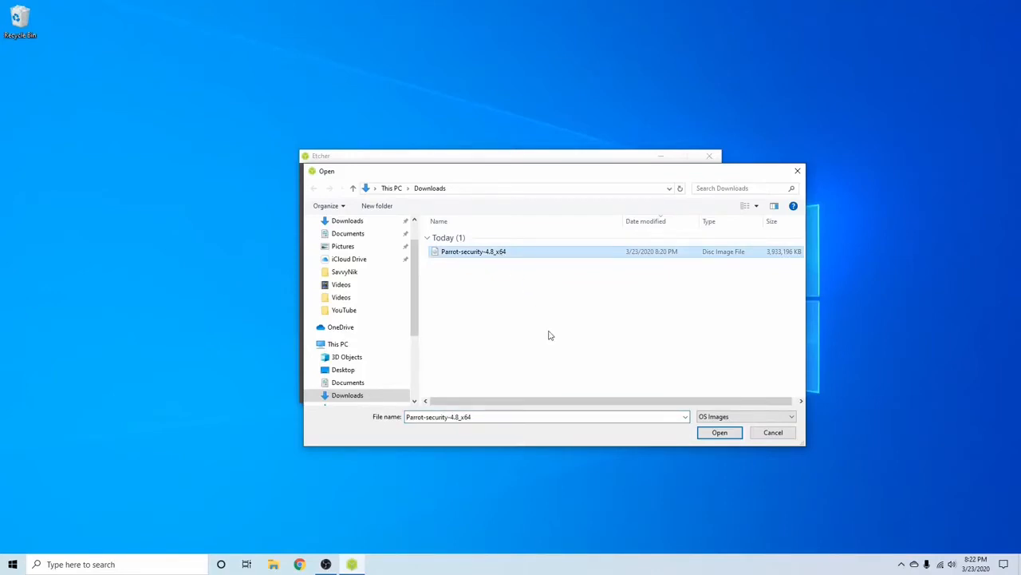
left_click(723, 434)
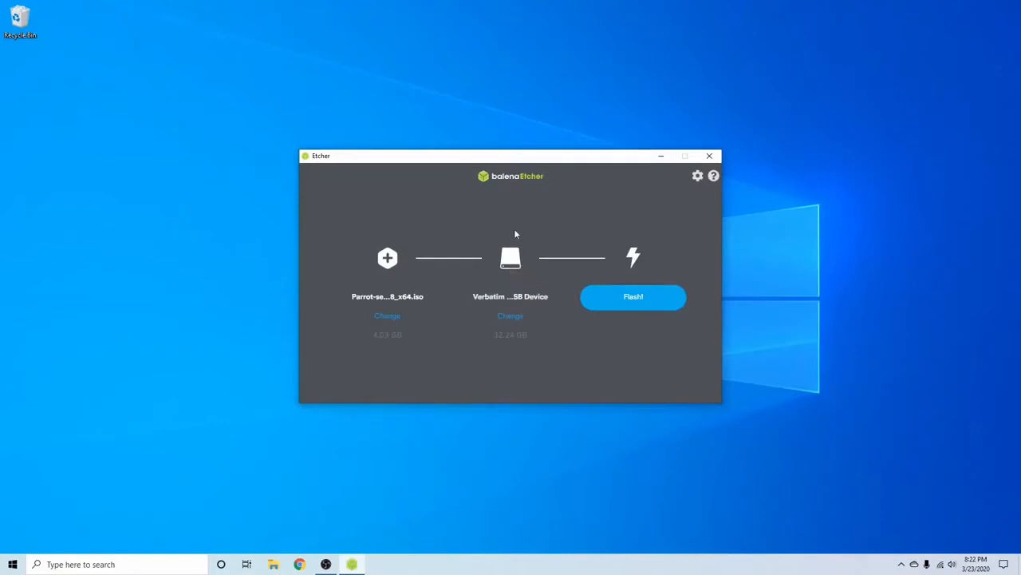
Keep the Verbatim STORE N GO USB device as the target drive, start flashing, and allow the Windows Command Processor to make changes
left_click(512, 317)
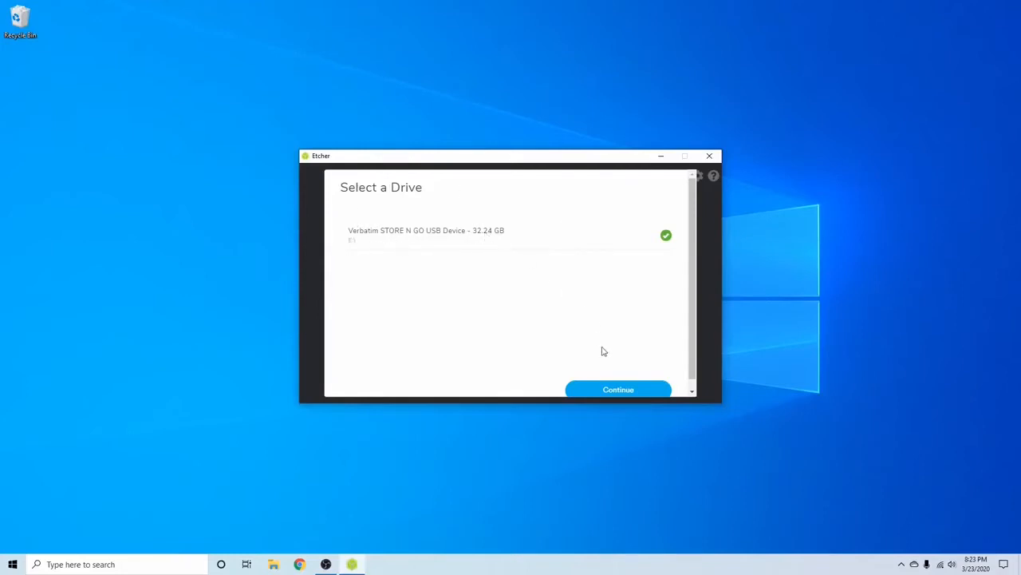
left_click(617, 389)
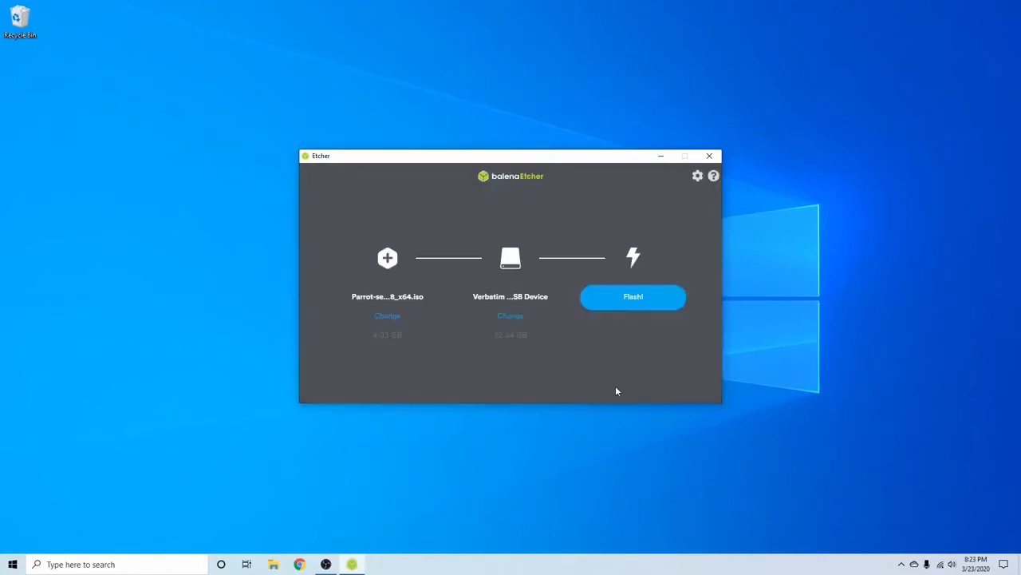
left_click(650, 305)
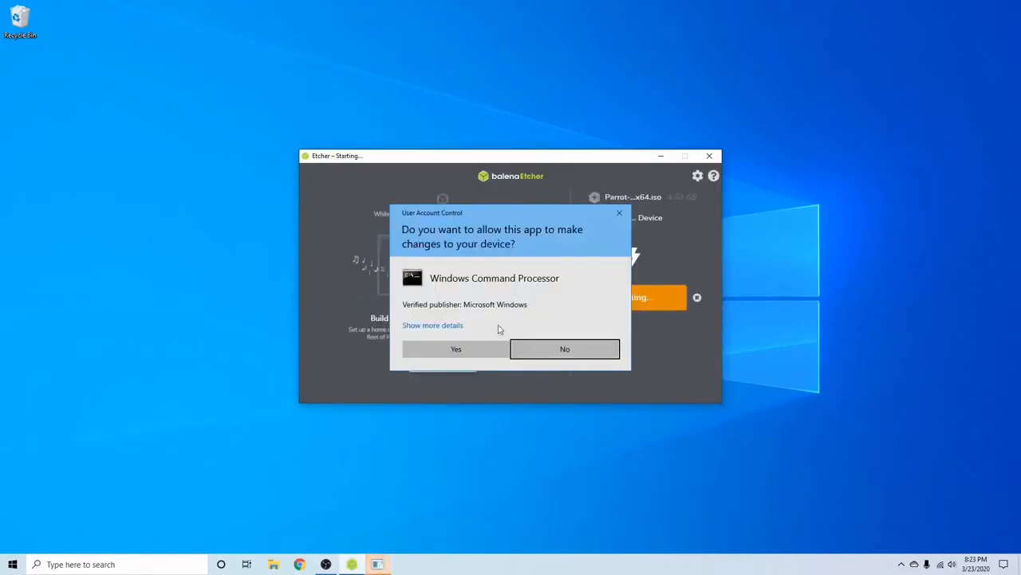
left_click(454, 352)
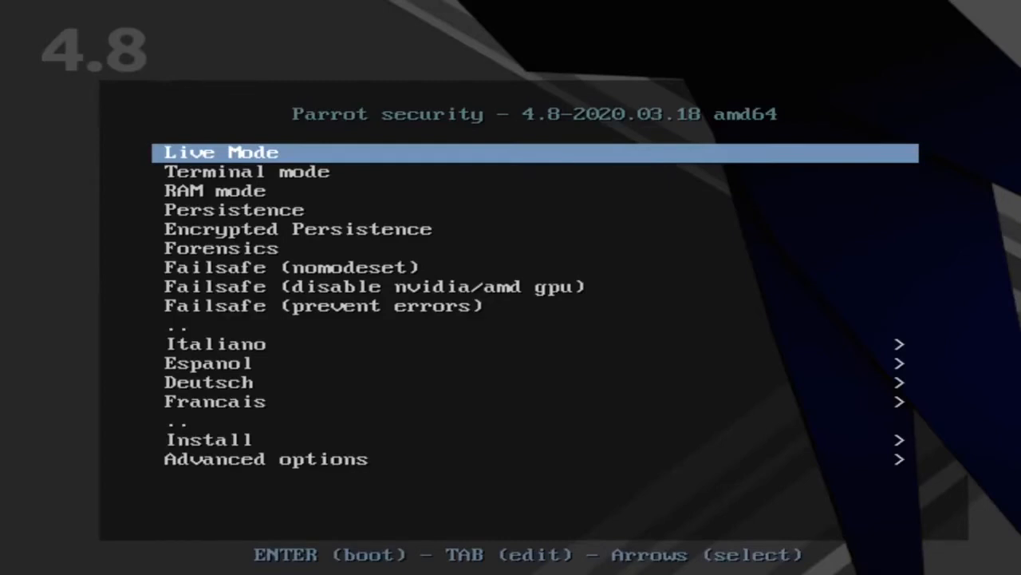
Start the Standard Installer from the Install options of the Parrot Security boot menu
key("Down")
key("Down")
key("Down")
key("Down")
key("Down")
key("Down")
key("Down")
key("Down")
key("Down")
key("Down")
key("Down")
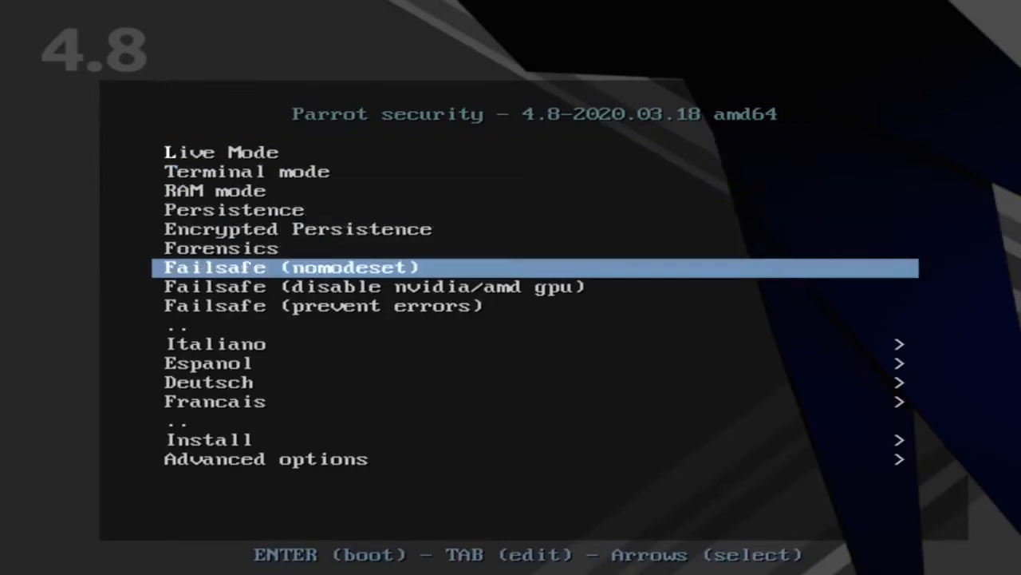
key("Down")
key("Down")
key("Down")
key("Down")
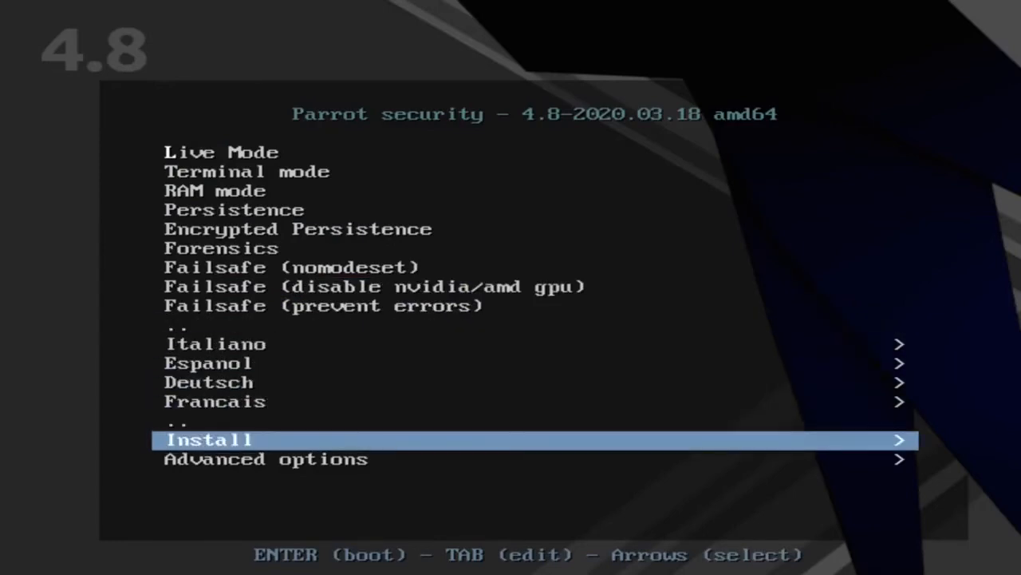
key("Return")
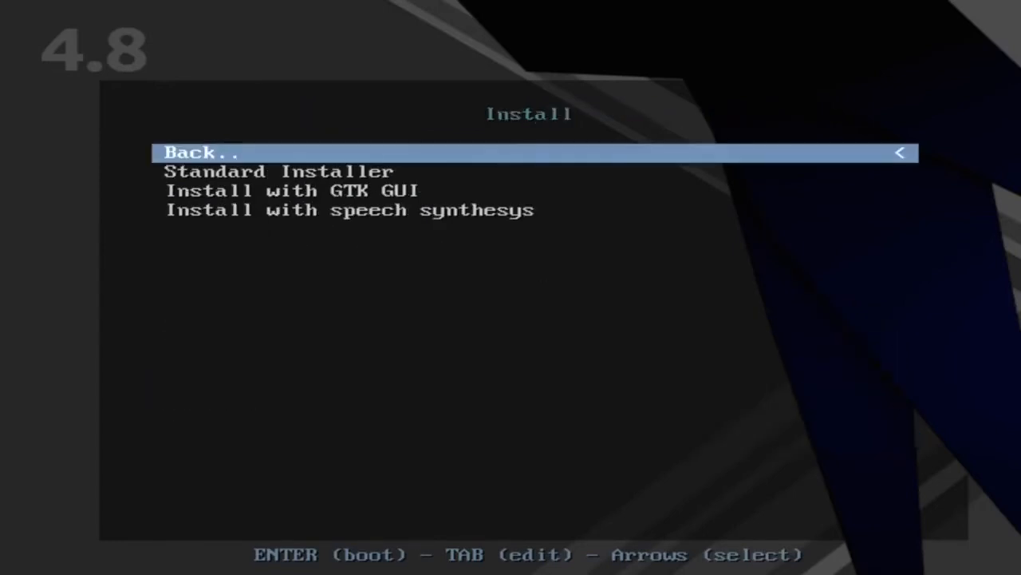
key("Down")
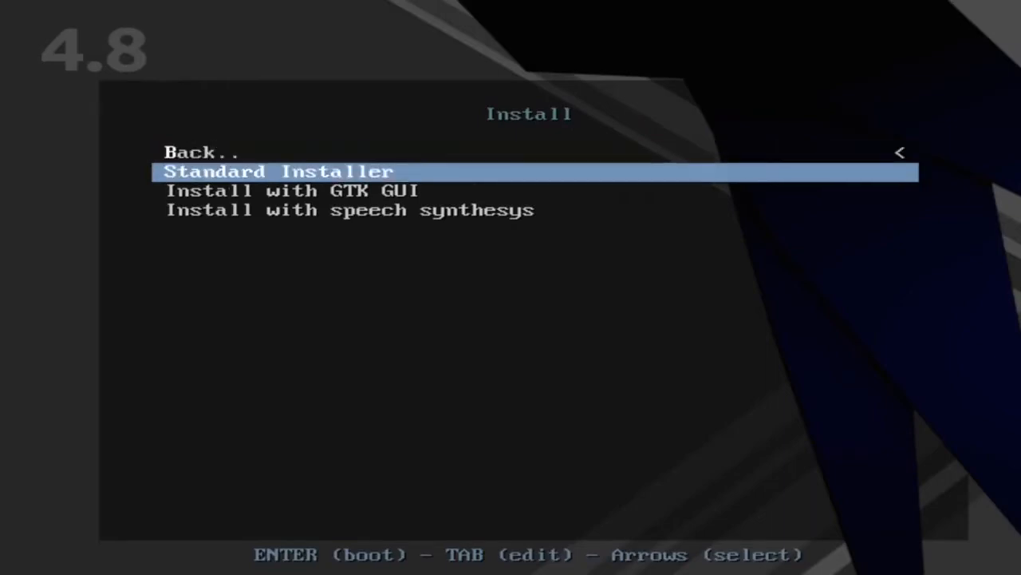
key("Return")
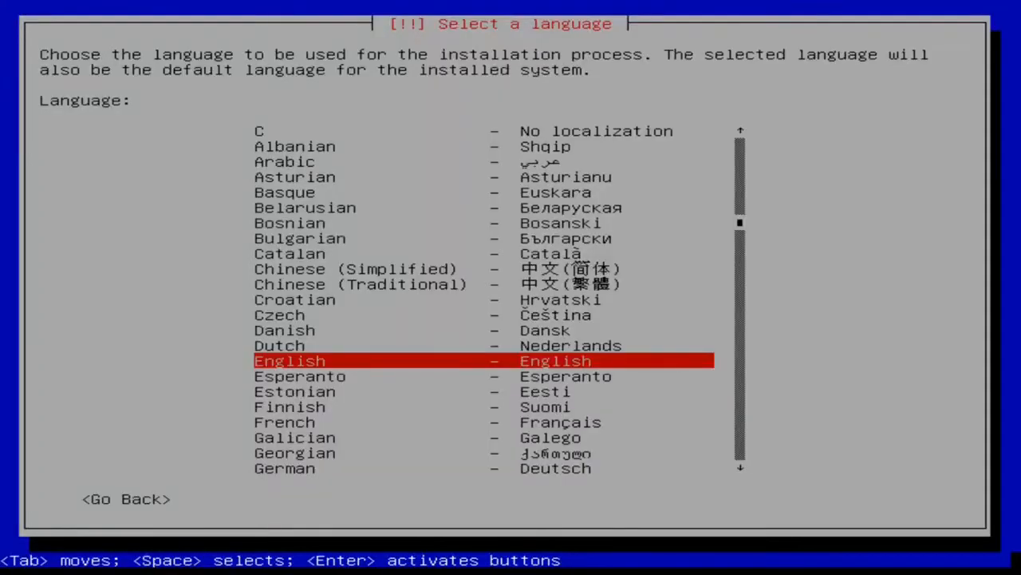
Choose English as the language, United States as the location and American English as the keymap
key("Return")
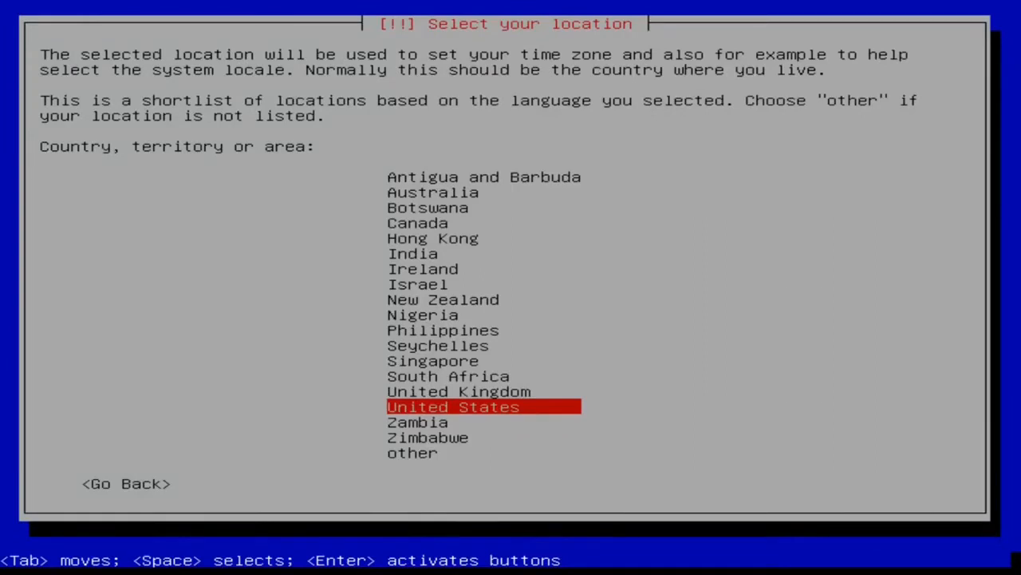
key("Return")
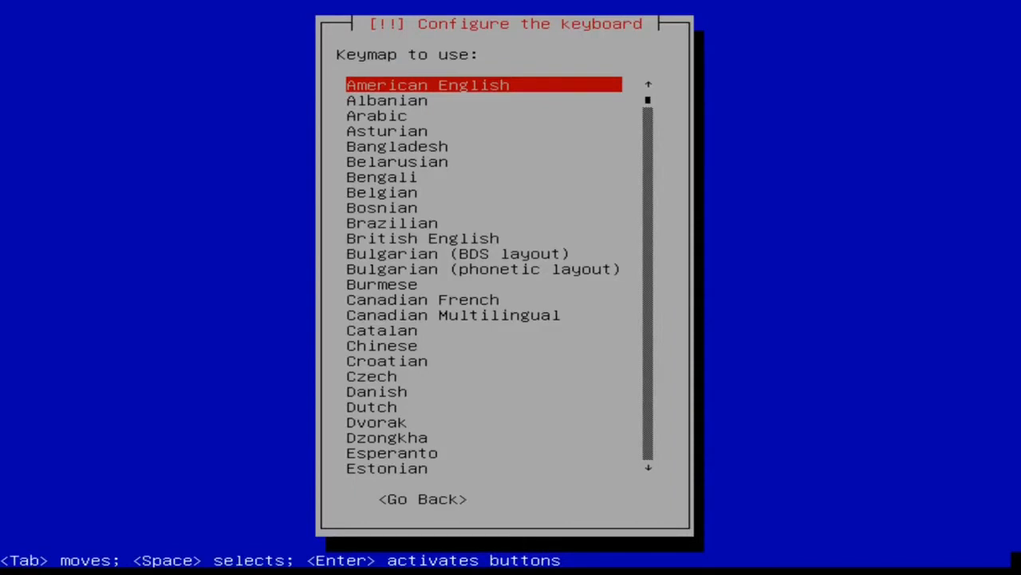
key("Return")
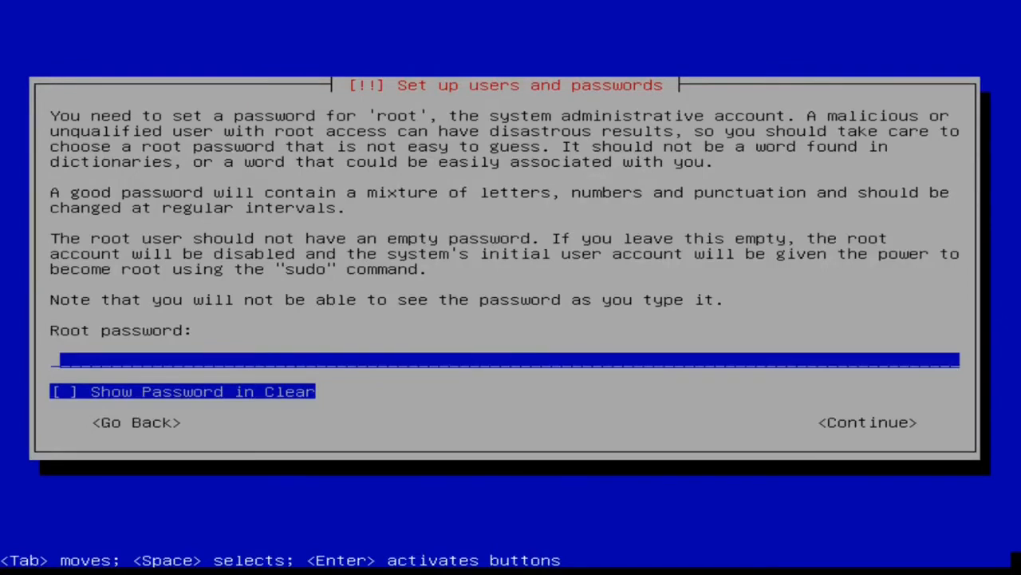
Set the root password and re-enter it for verification
type("********")
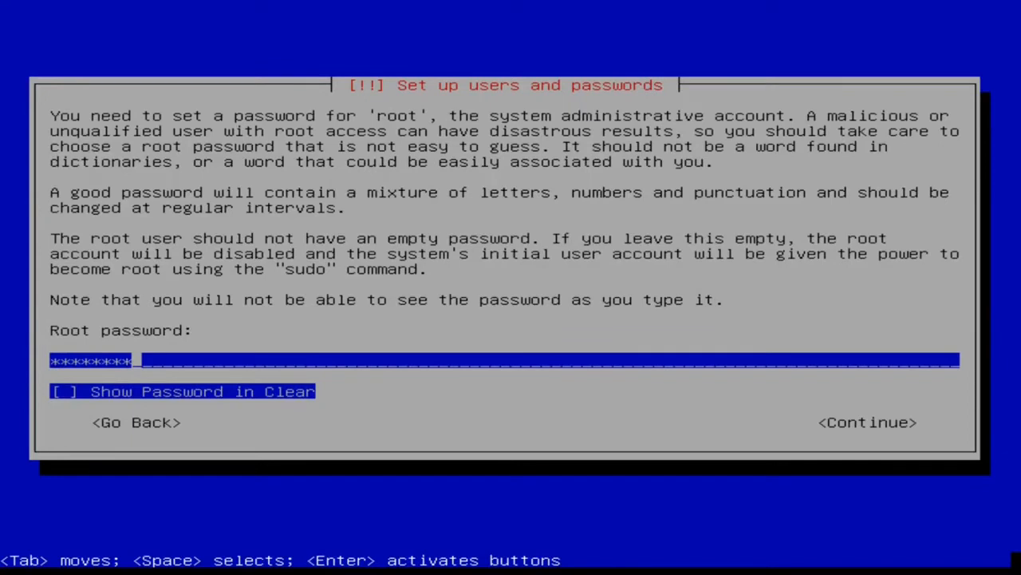
key("Tab")
key("Tab")
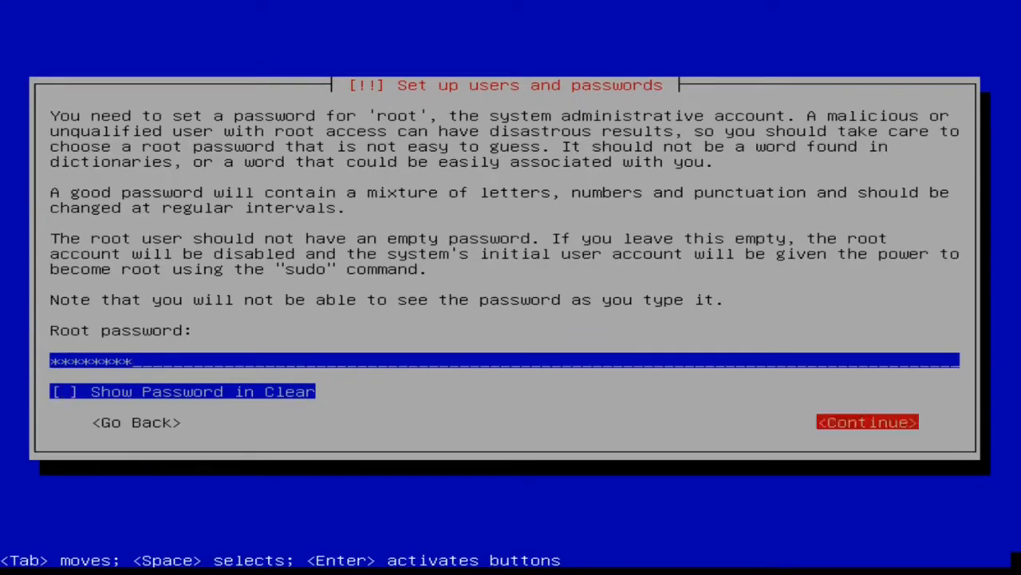
key("Return")
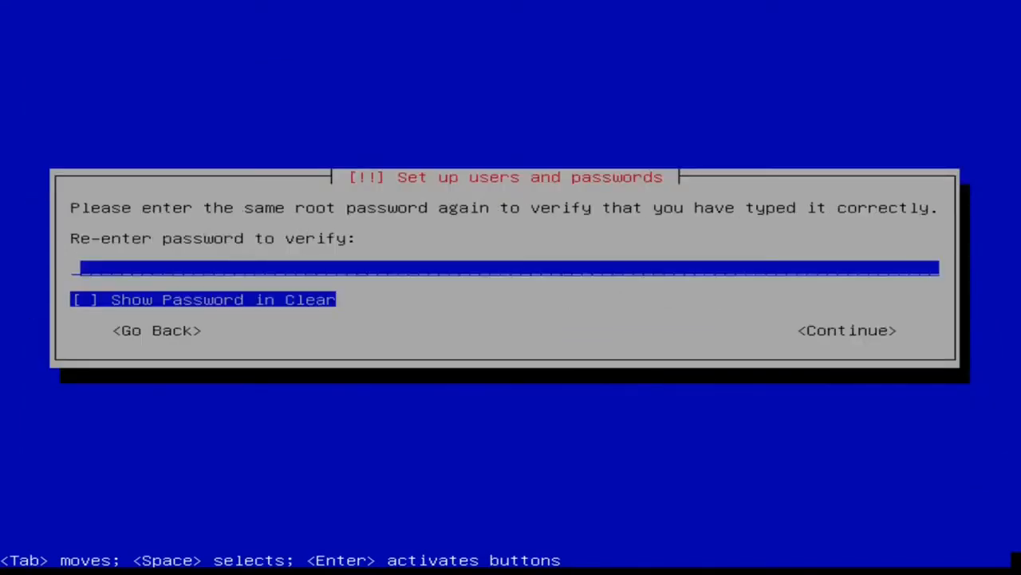
type("********")
key("Return")
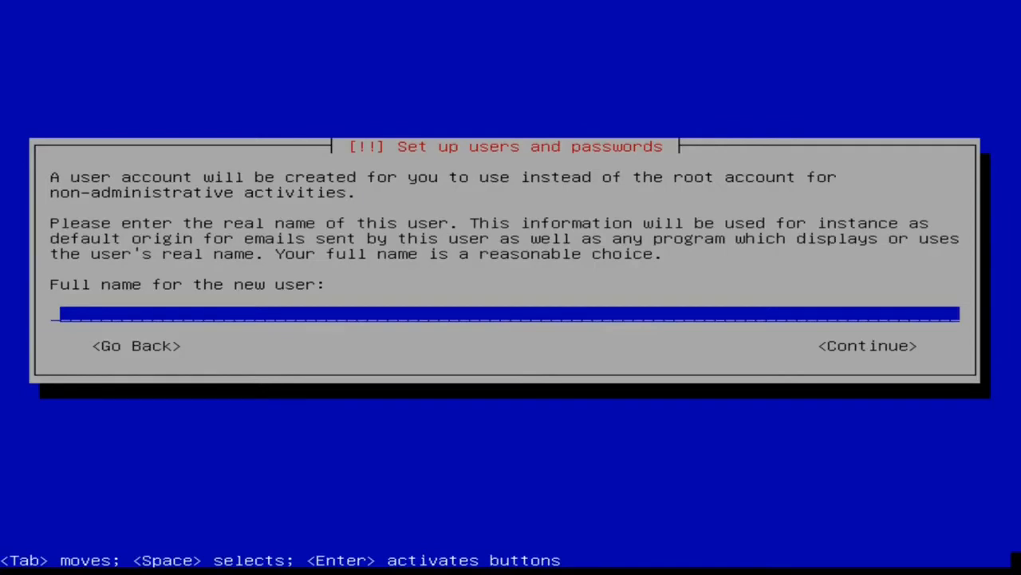
Enter the new user's full name and accept the suggested account username
type("savvynik")
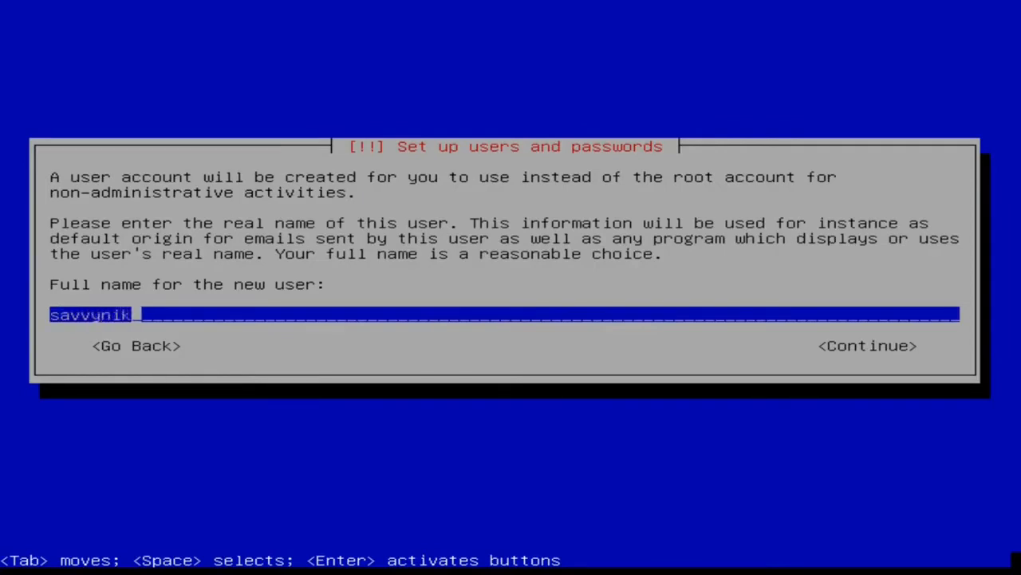
key("Tab")
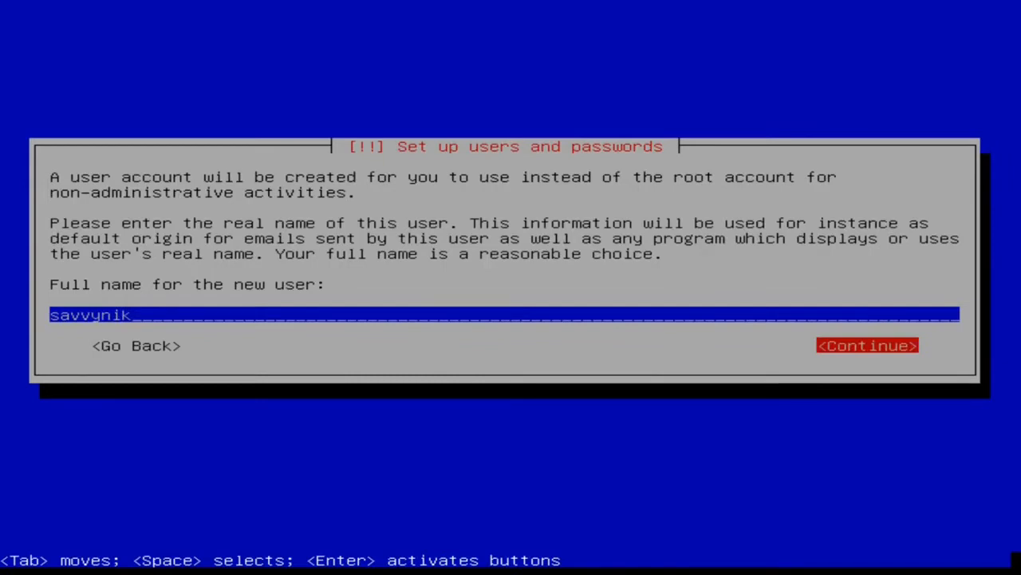
key("Return")
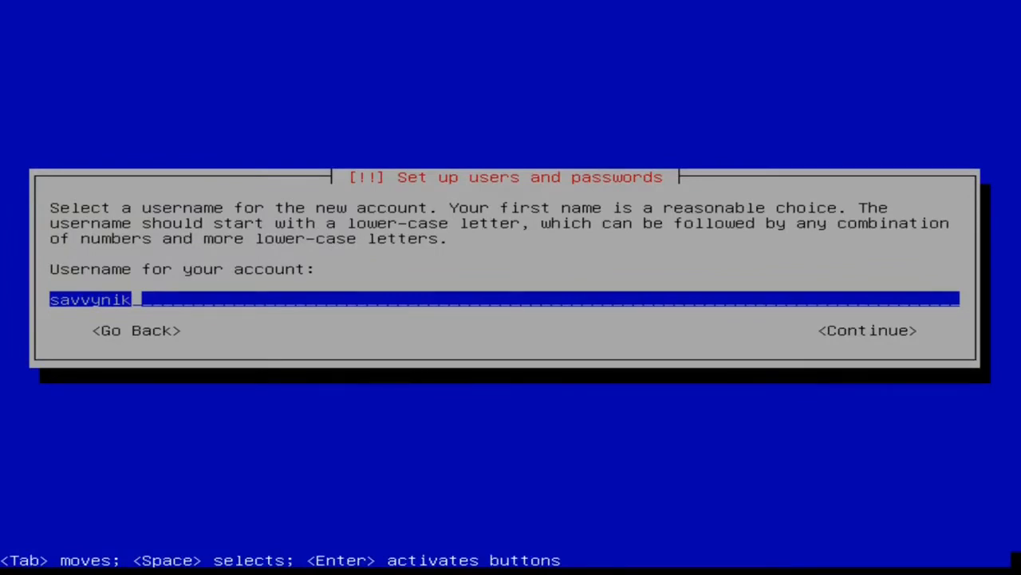
key("Tab")
key("Return")
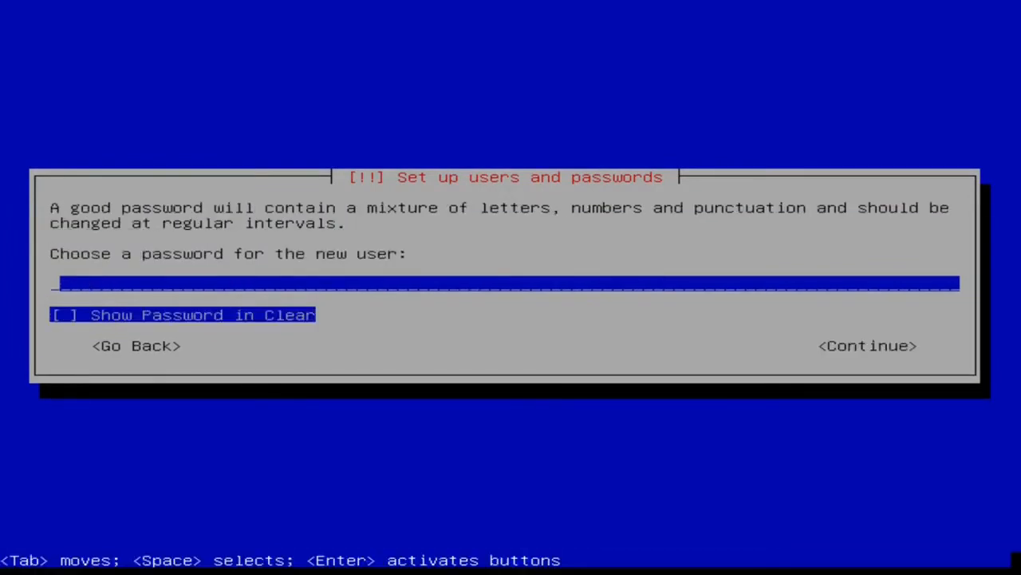
Set the new user's account password and re-enter it for verification
type("********")
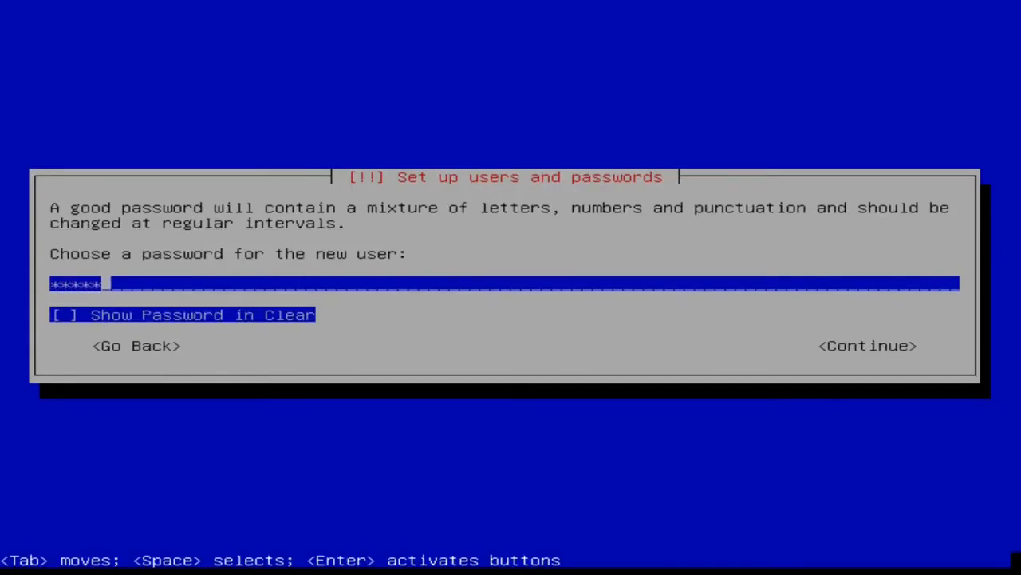
key("Tab")
key("Tab")
key("Return")
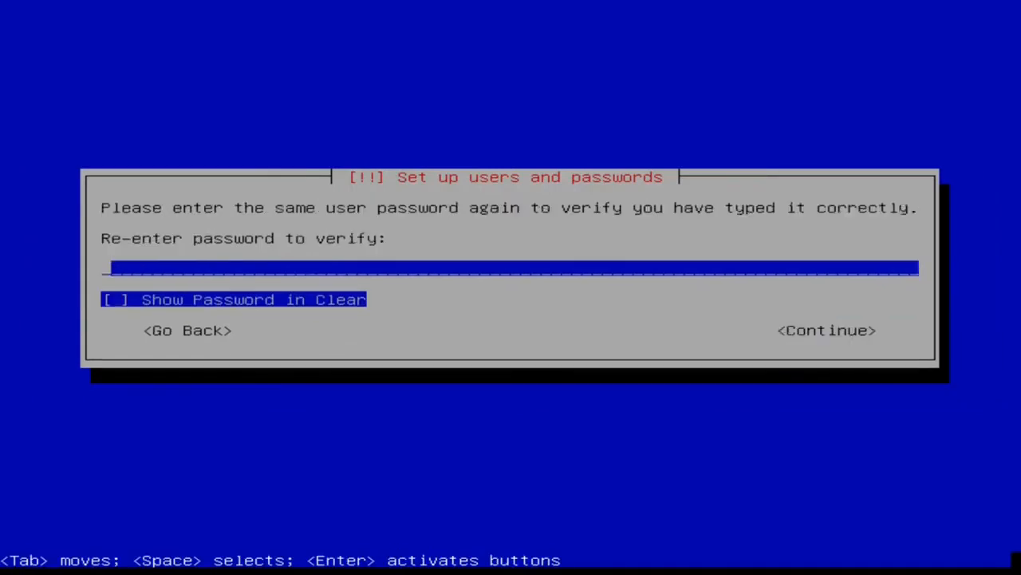
type("********")
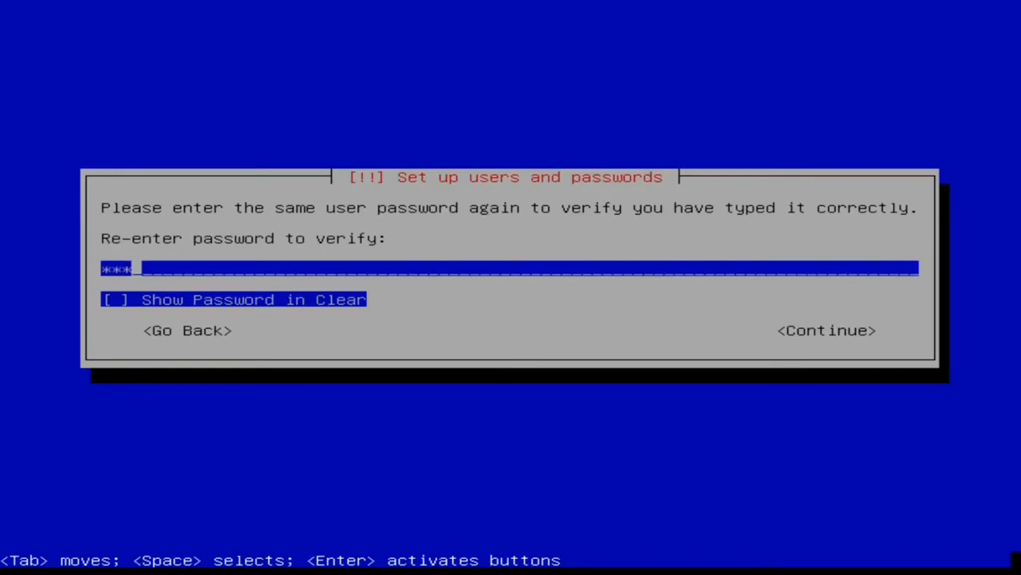
key("Tab")
key("Tab")
key("Return")
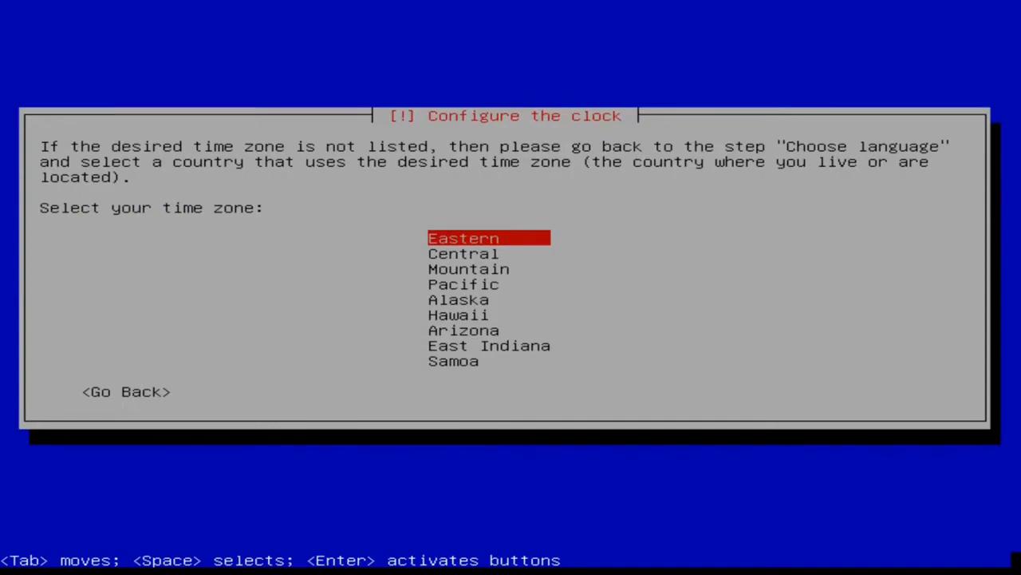
Choose the Eastern time zone and the "Guided - use entire disk" partitioning method
key("Return")
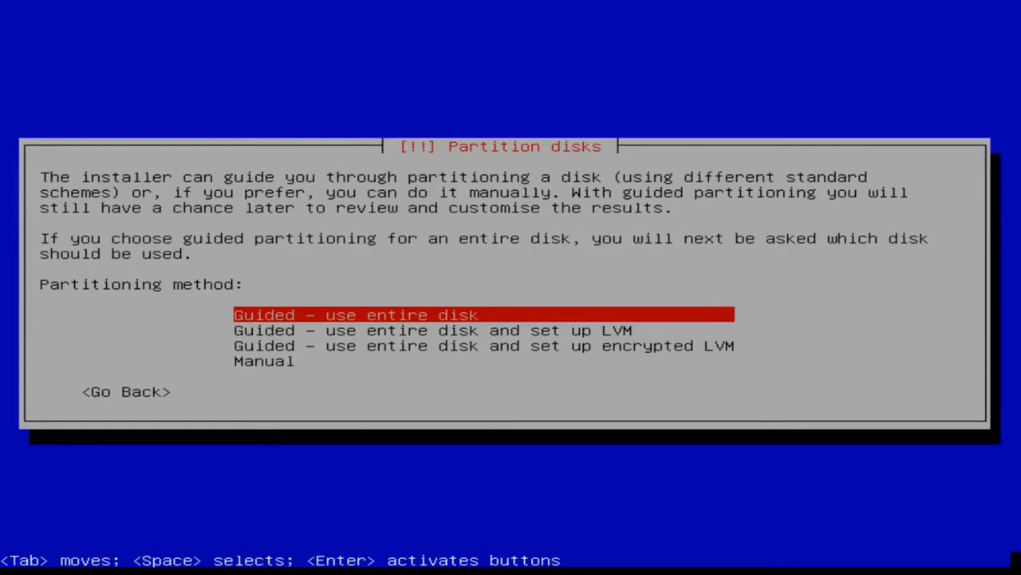
key("Down")
key("Down")
key("Down")
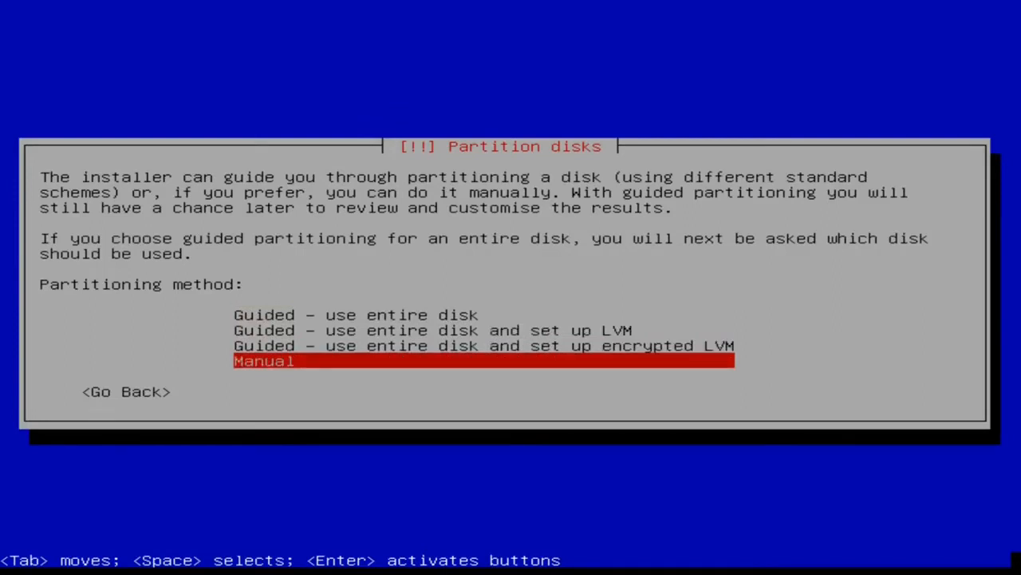
key("Up")
key("Up")
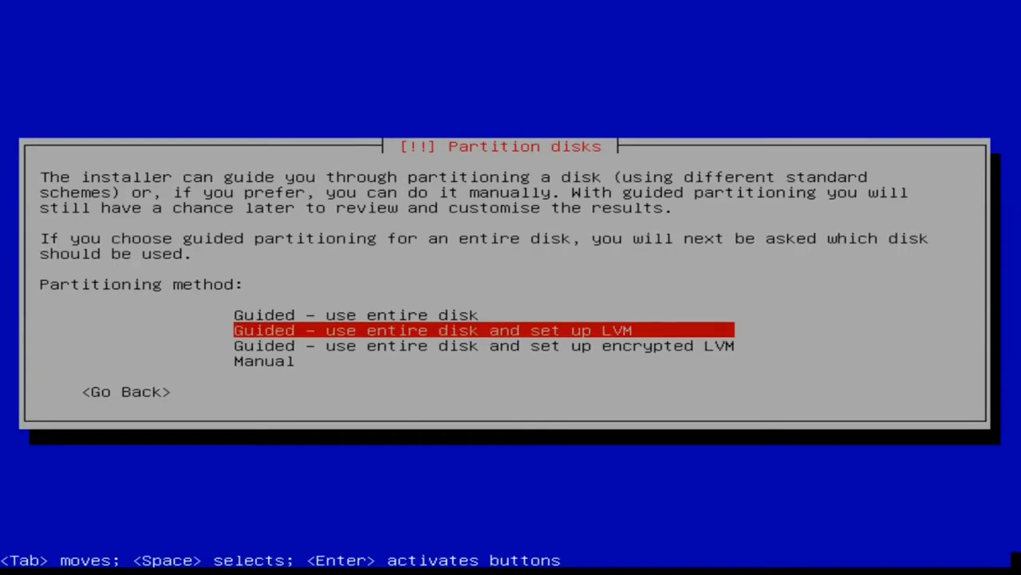
key("Down")
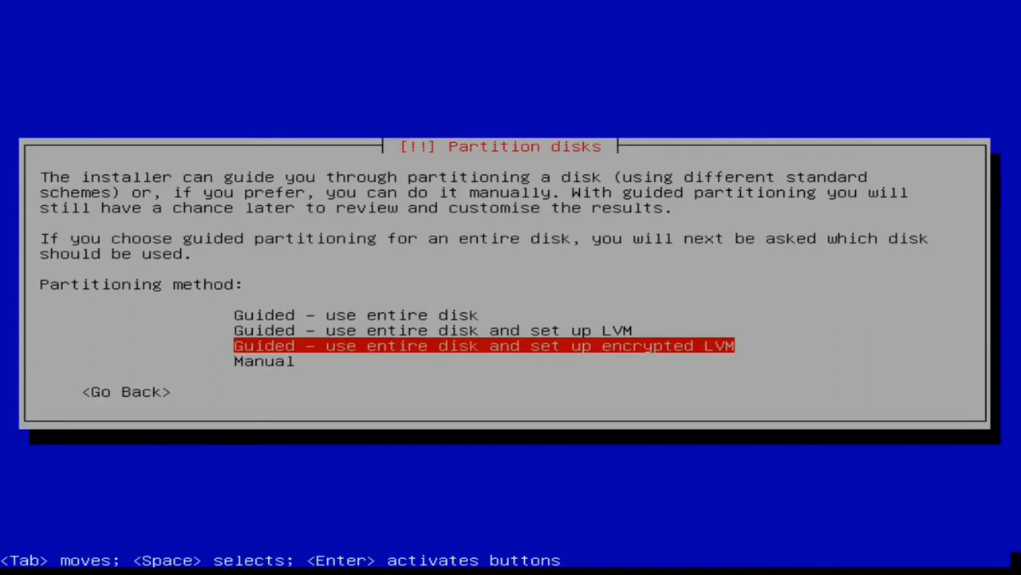
key("Up")
key("Up")
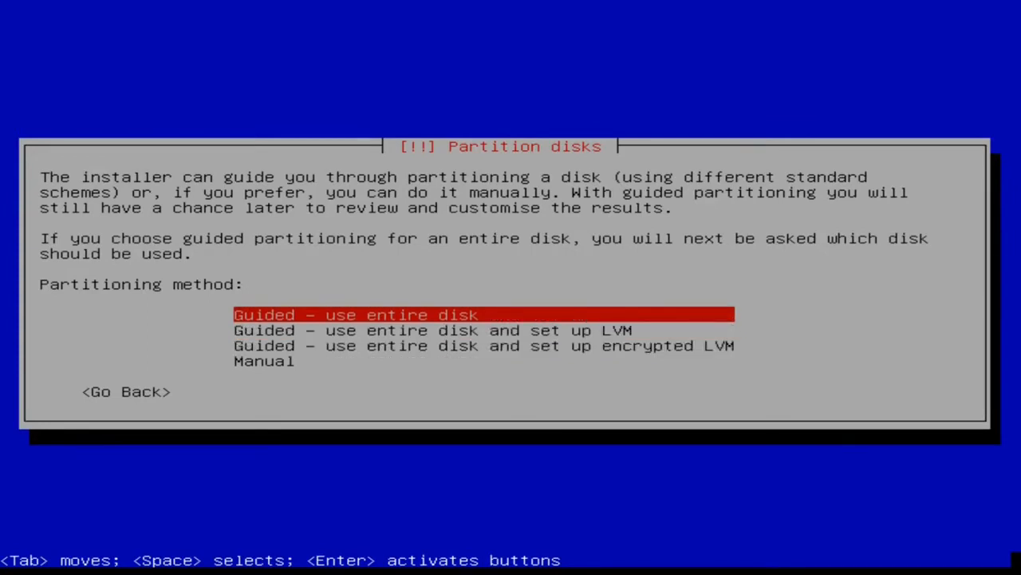
key("Return")
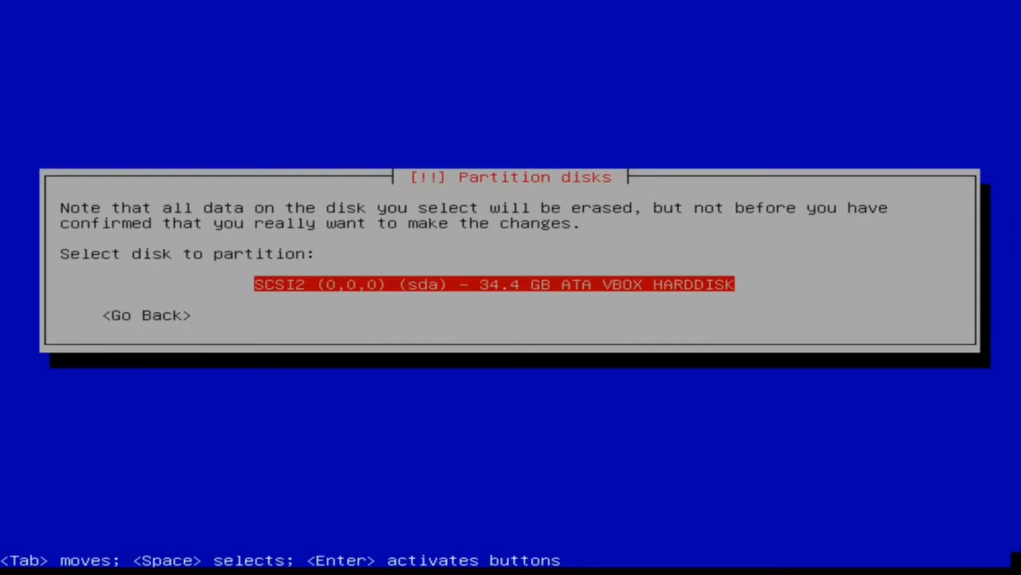
Partition the 34.4 GB sda disk with all files in one partition and no swap, and write the changes to disk
key("Return")
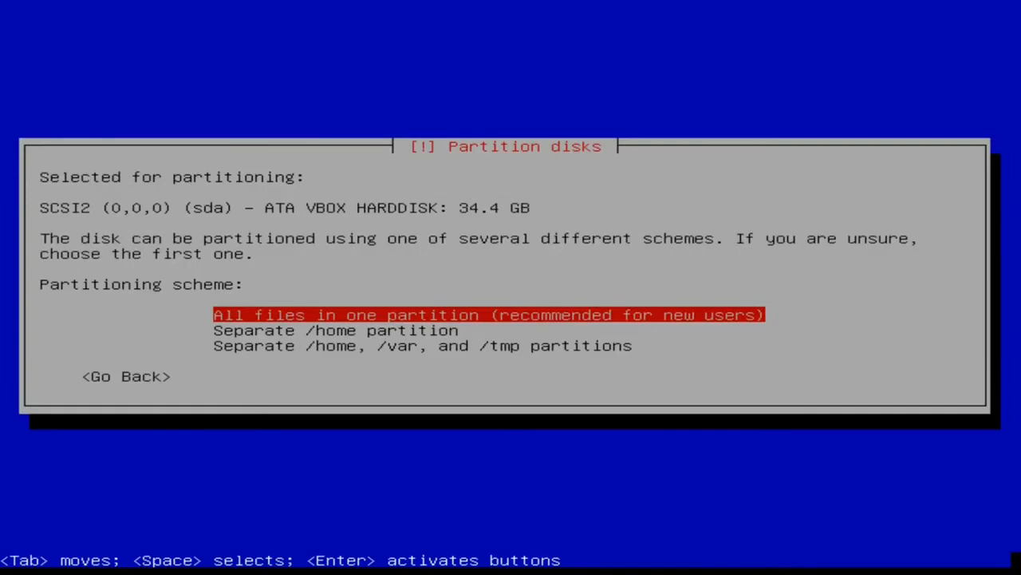
key("Return")
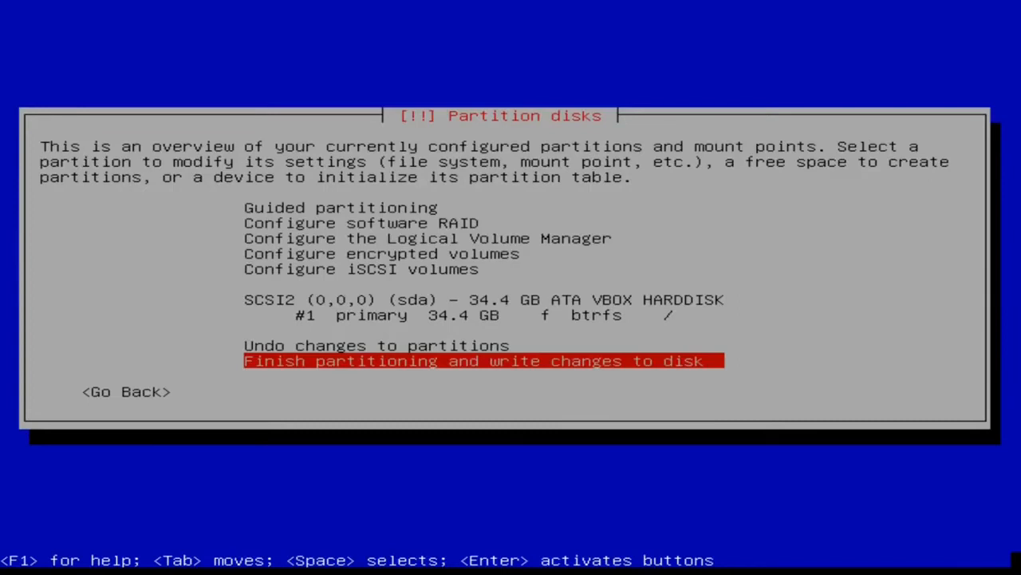
key("Return")
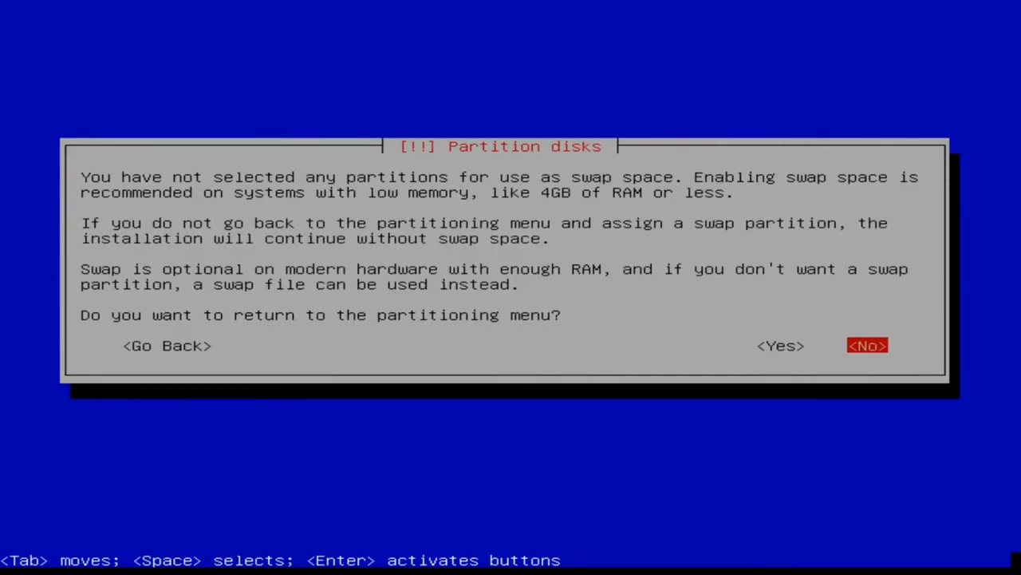
key("Return")
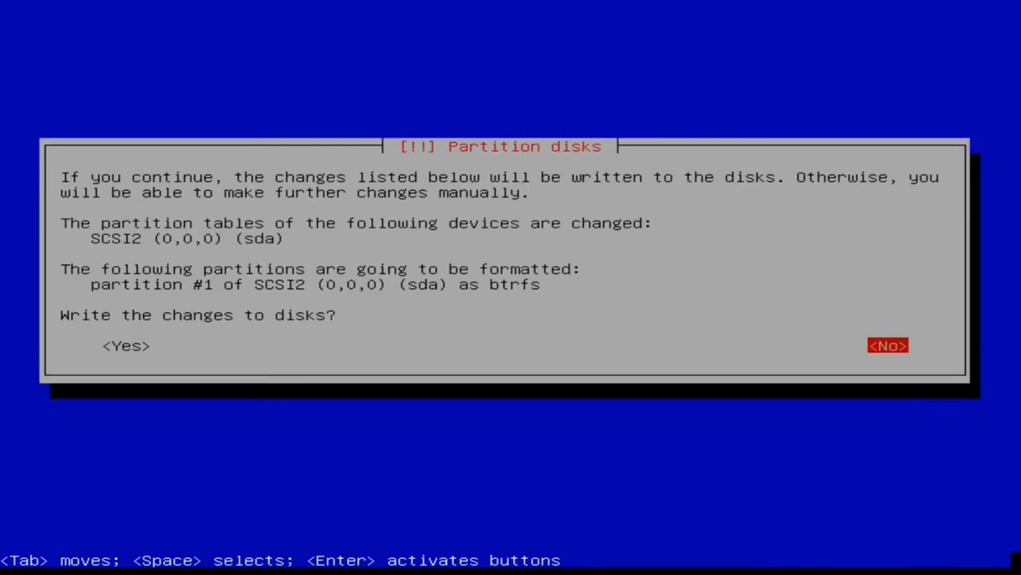
key("Tab")
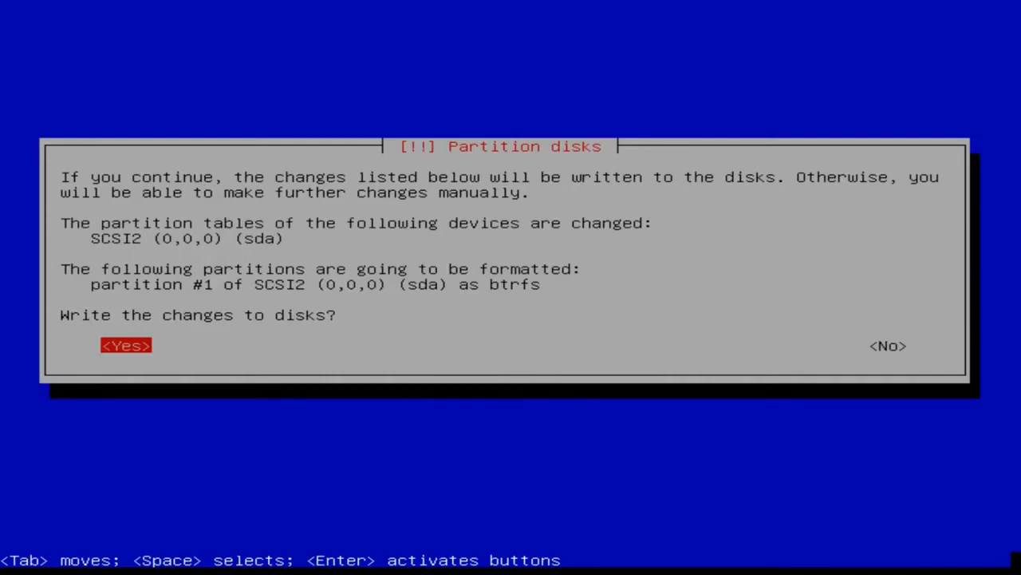
key("Return")
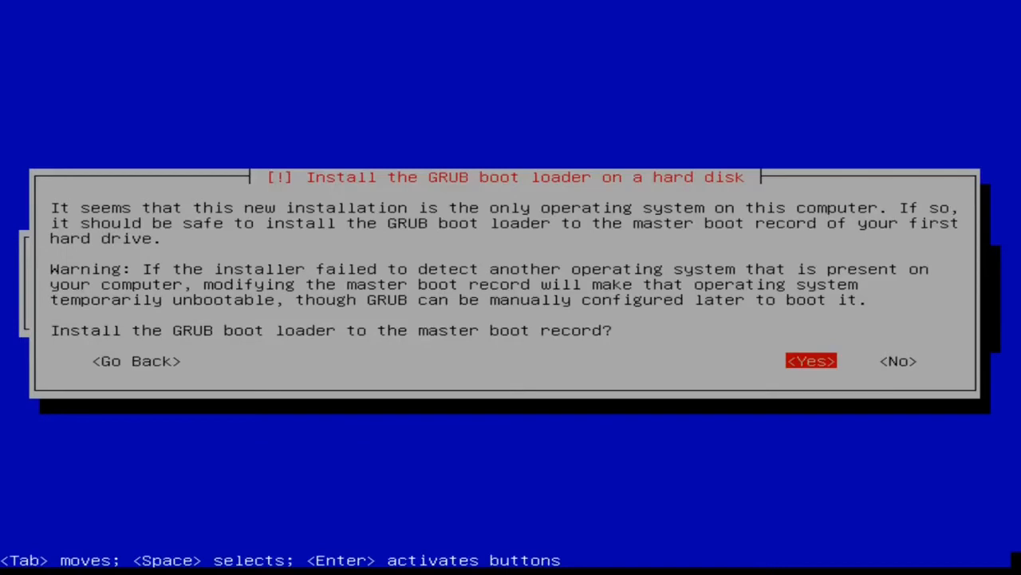
Install the GRUB boot loader to the master boot record of /dev/sda
key("Return")
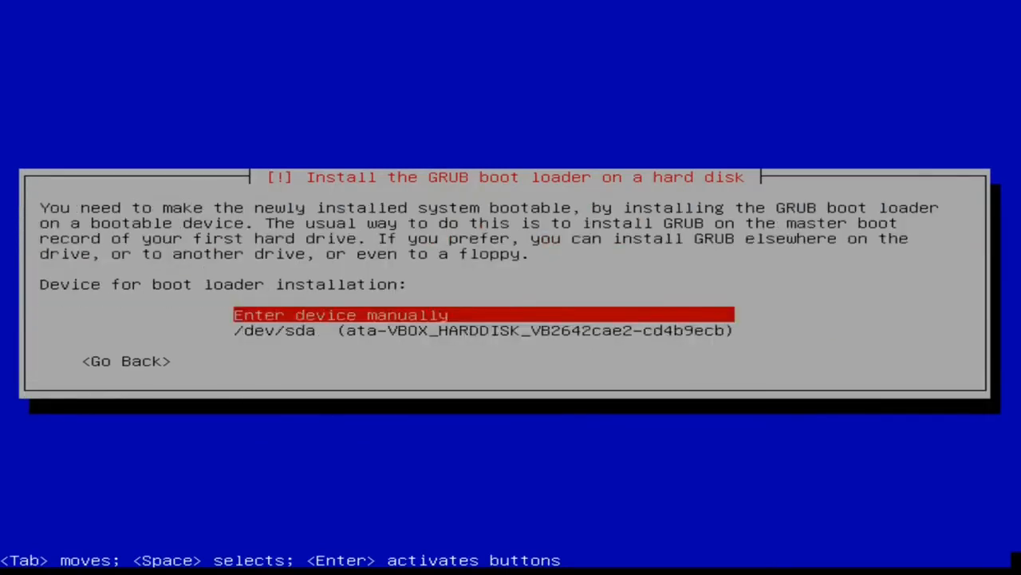
key("Down")
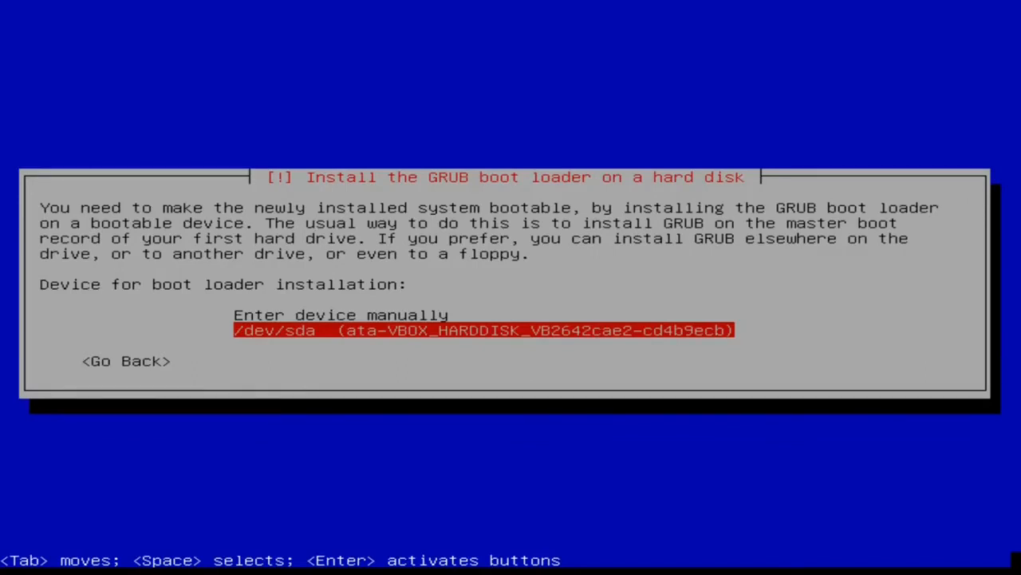
key("Return")
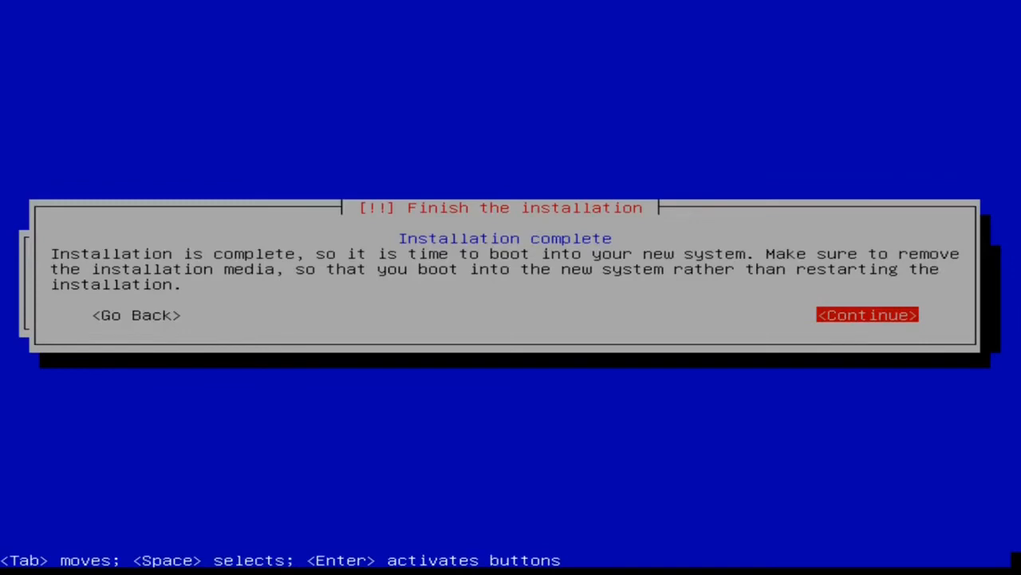
Finish the installation by booting into Parrot GNU/Linux and log in with the account password
key("Return")
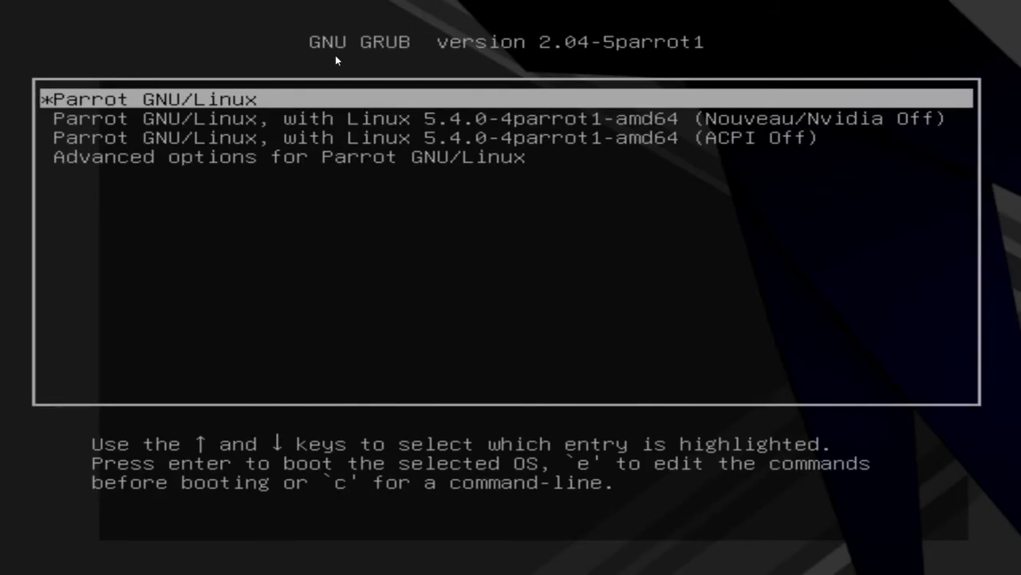
key("Return")
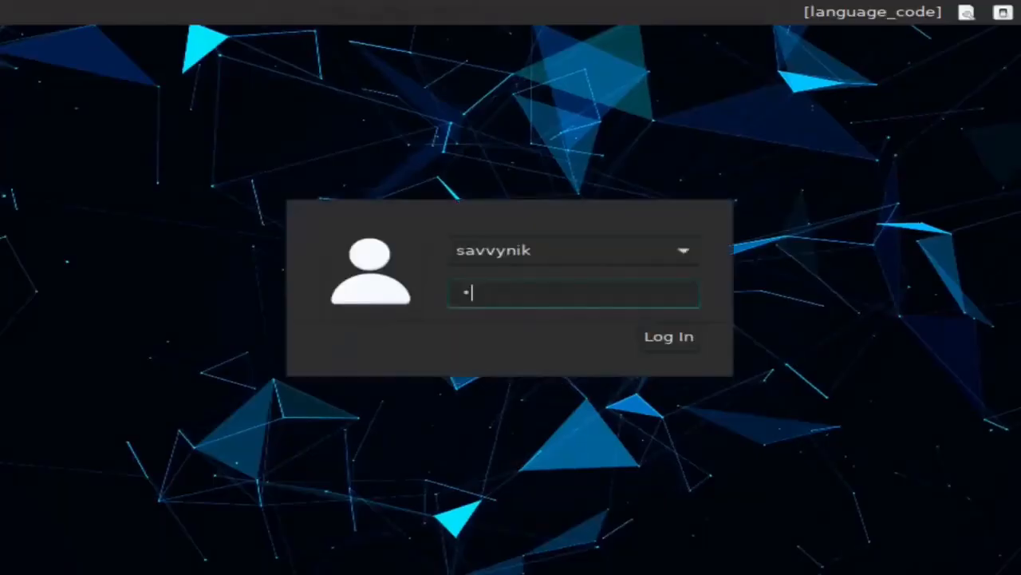
type("•••••••")
left_click(675, 341)
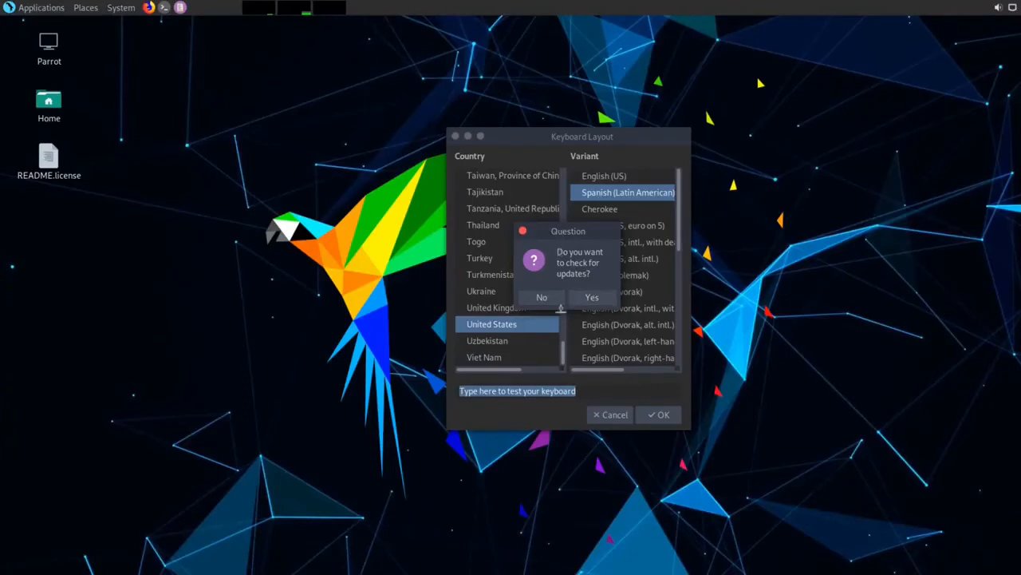
Start the update check but cancel its administrative password request, and decline upgrading the packages
left_click(591, 297)
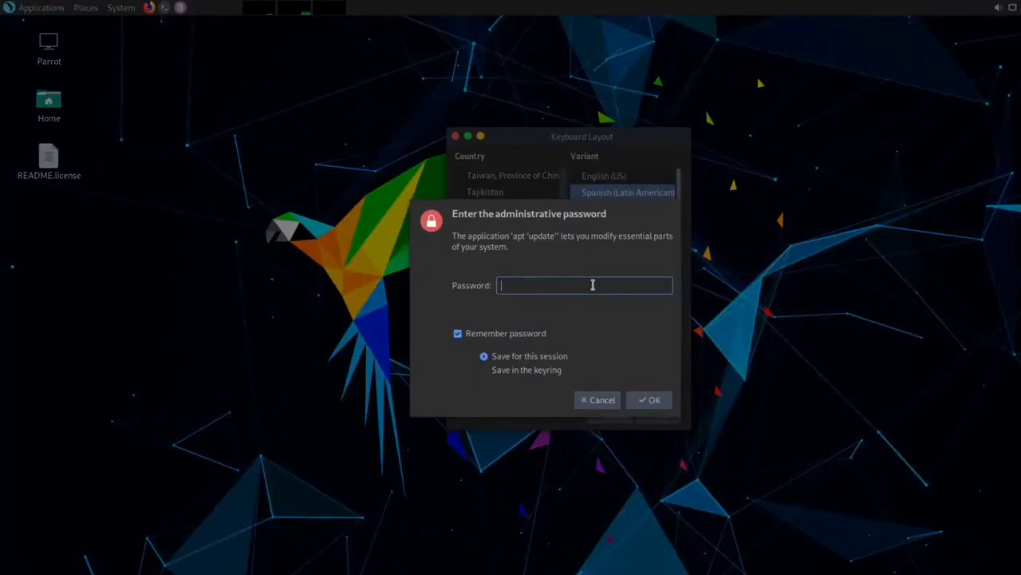
left_click(599, 401)
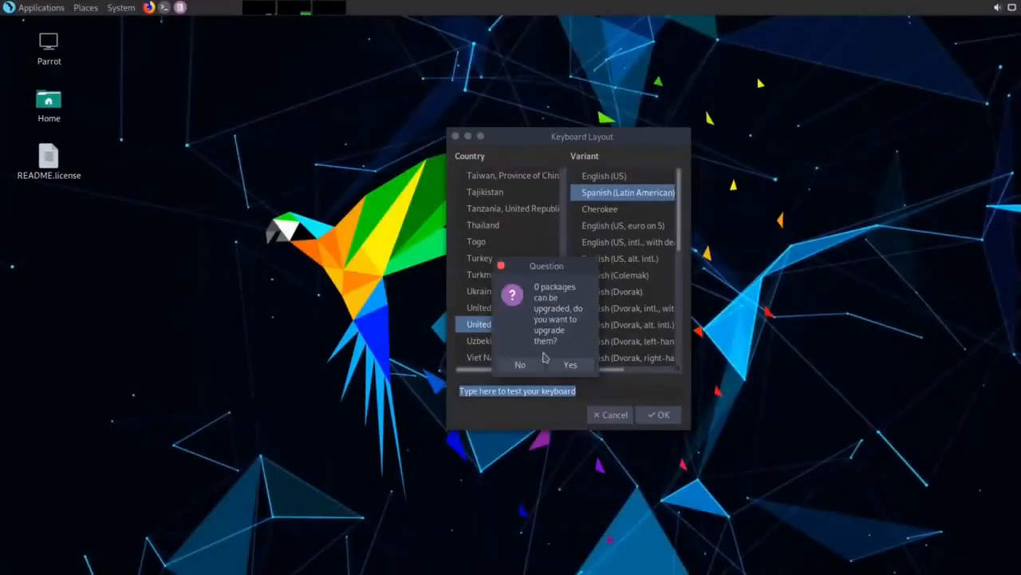
left_click(520, 364)
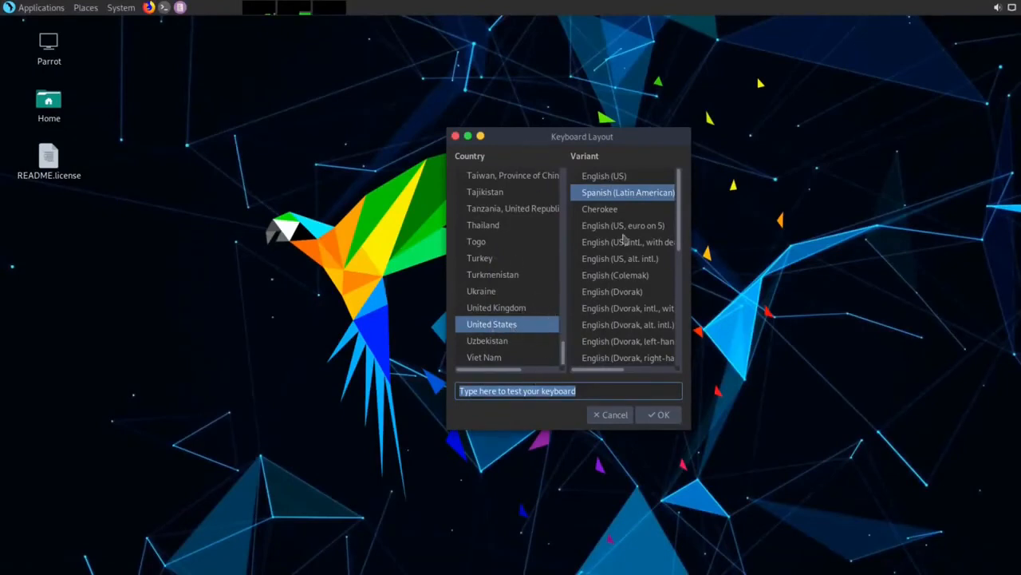
Set the keyboard layout for United States to the English (US) variant
left_click(595, 178)
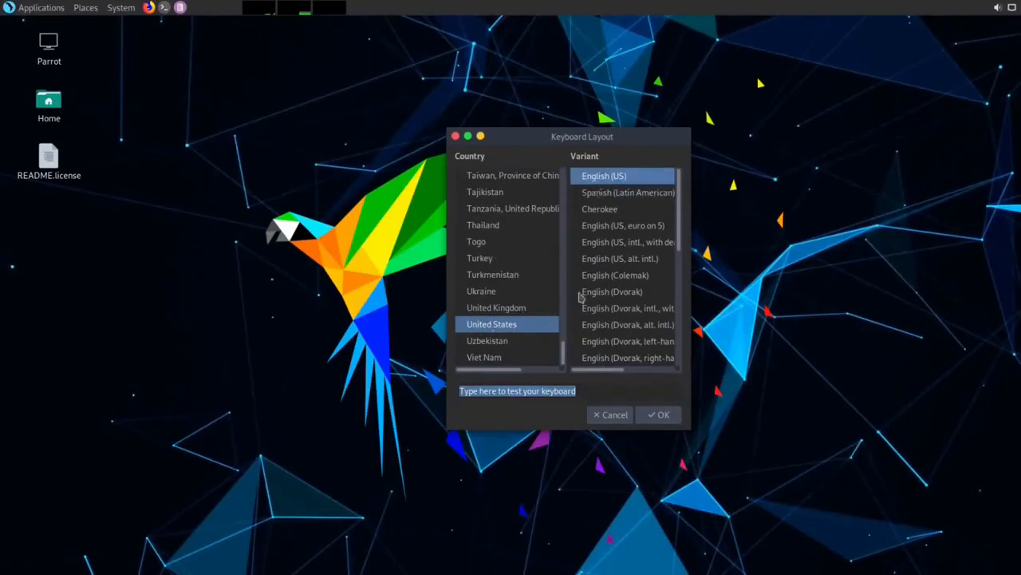
left_click(594, 391)
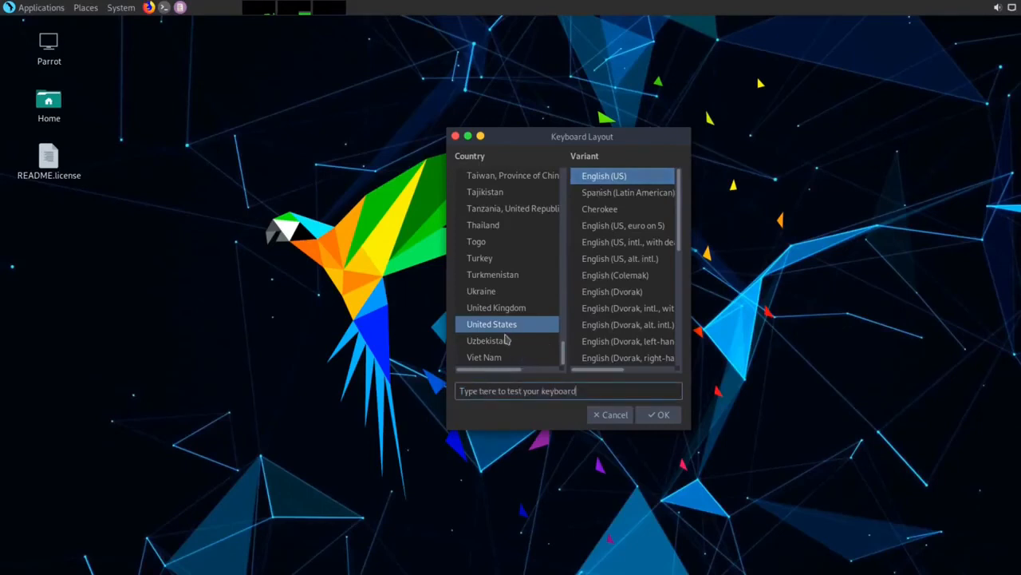
left_click(660, 414)
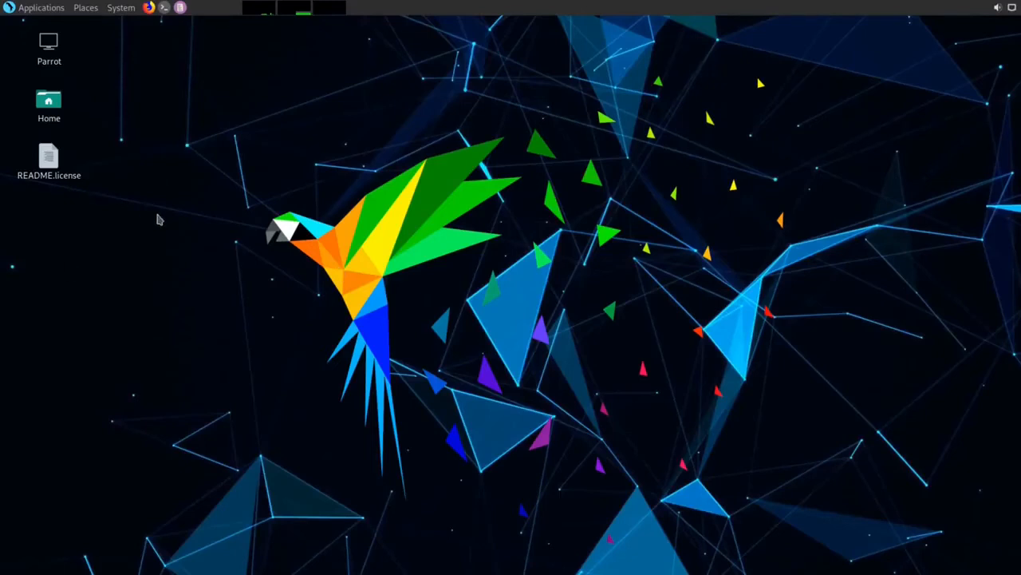
Examine the installed application categories, especially the Programming and Pentesting tools such as Vulnerability Analysis, Reverse Engineering, and Sniffing & Spoofing
left_click(31, 8)
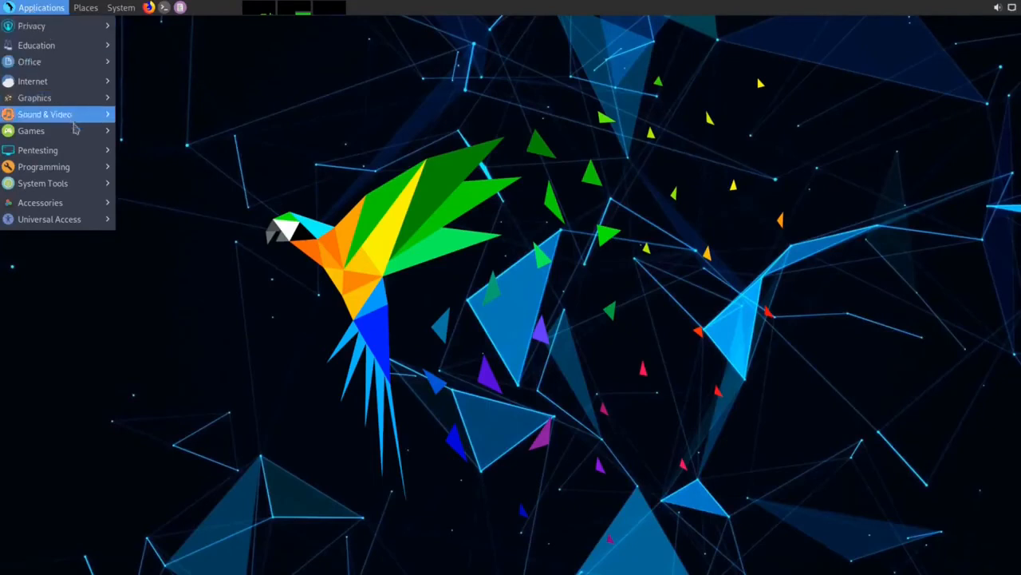
mouse_move(48, 29)
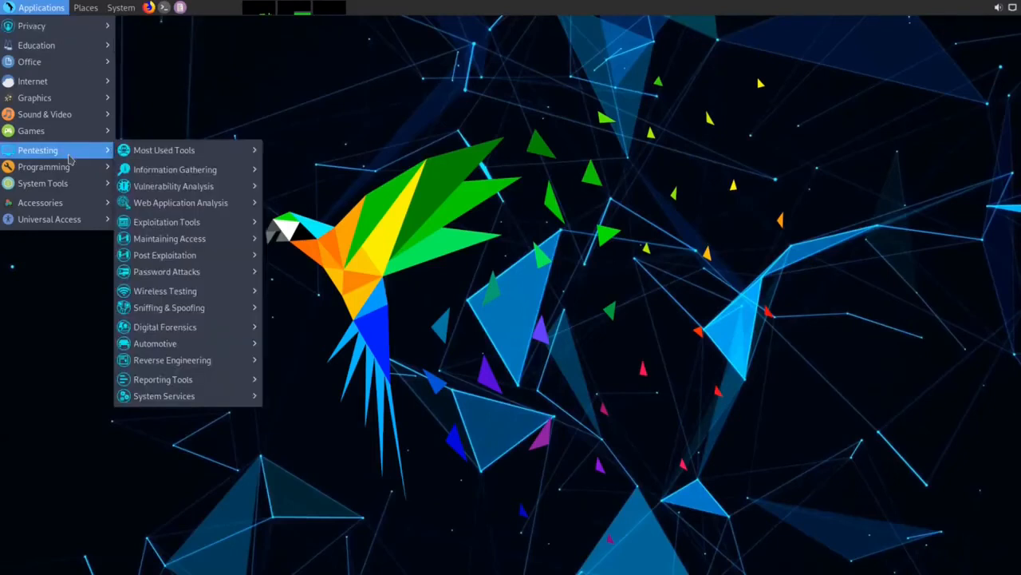
mouse_move(61, 172)
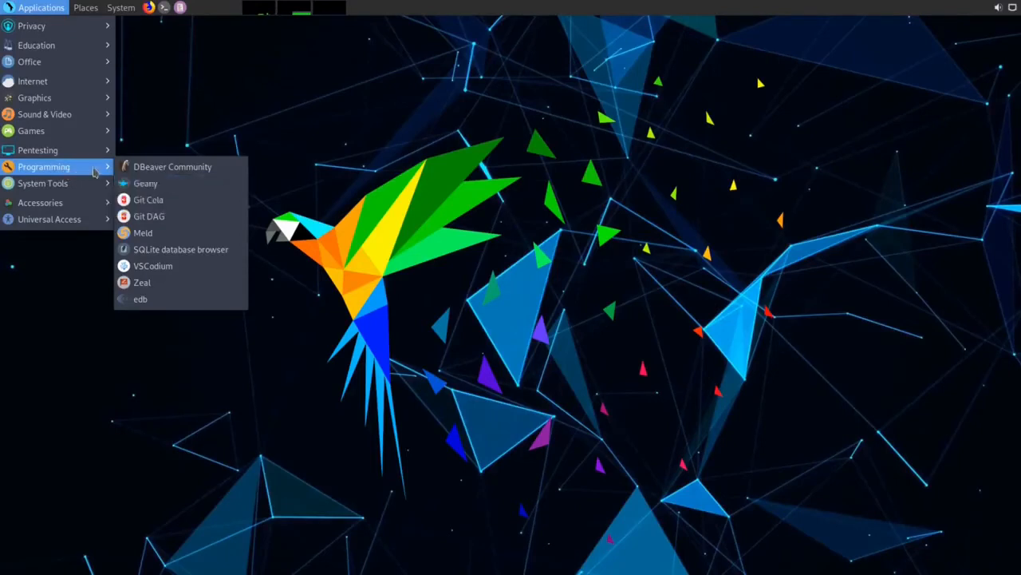
mouse_move(67, 151)
mouse_move(183, 152)
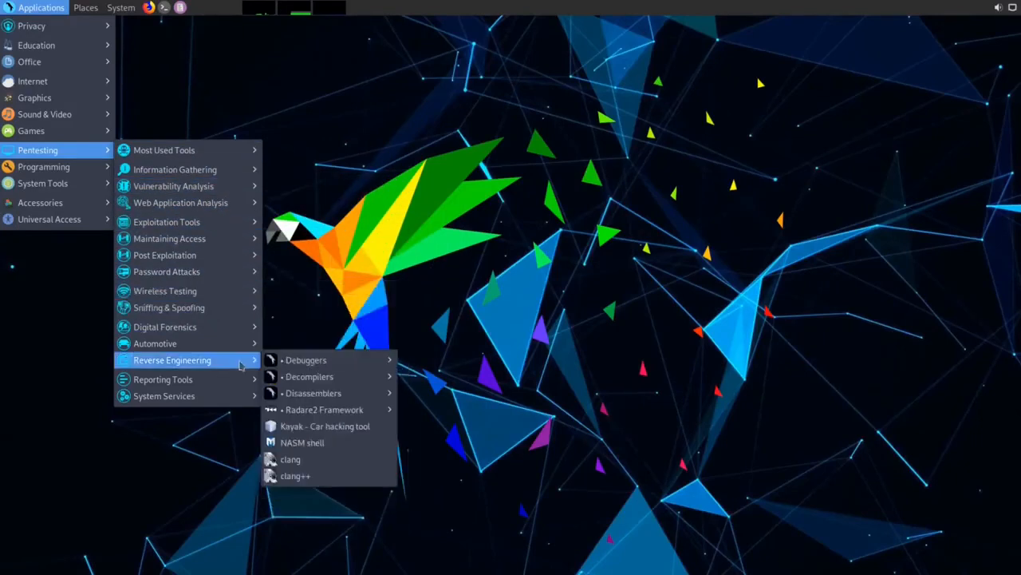
mouse_move(197, 186)
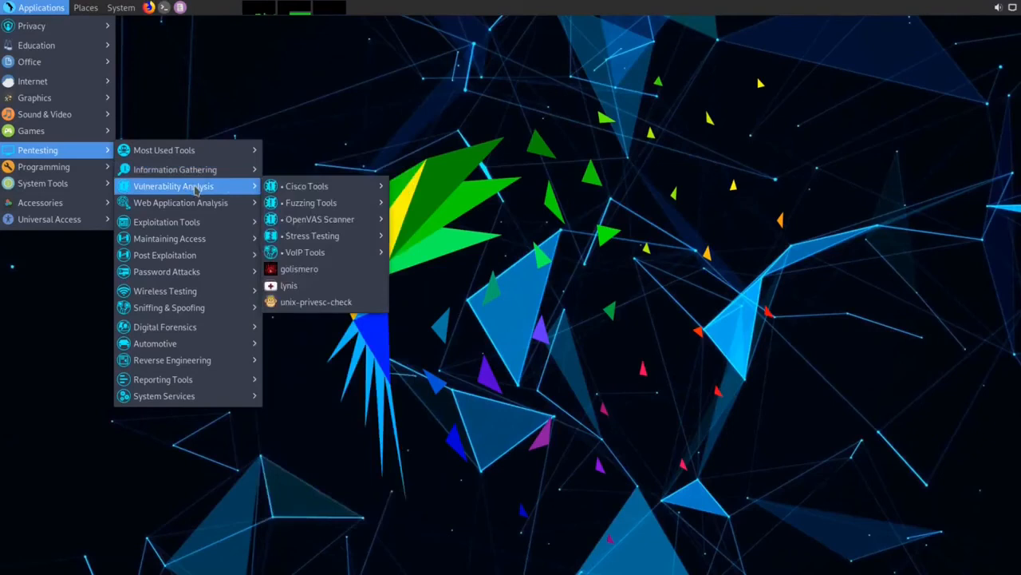
mouse_move(307, 192)
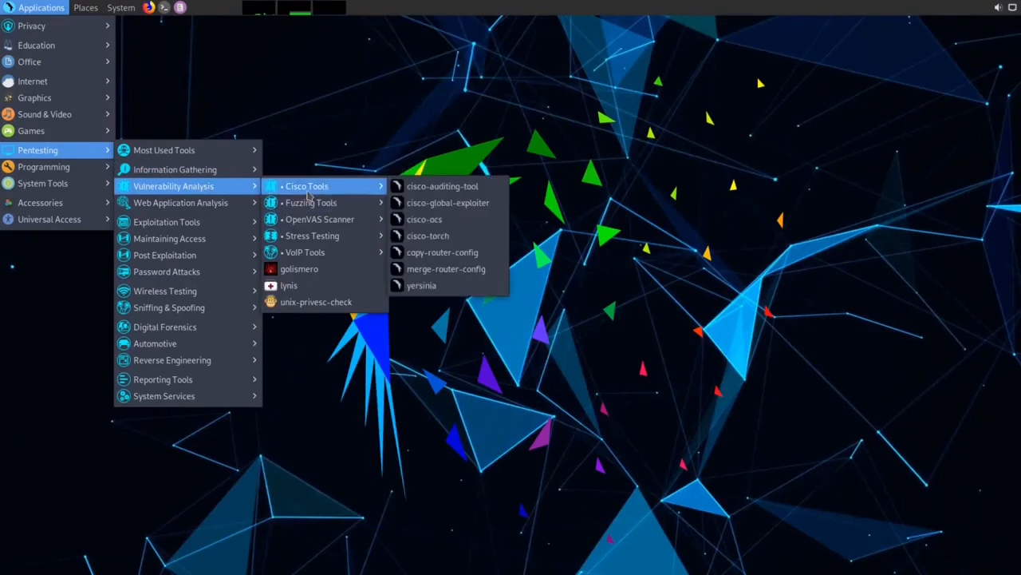
mouse_move(317, 227)
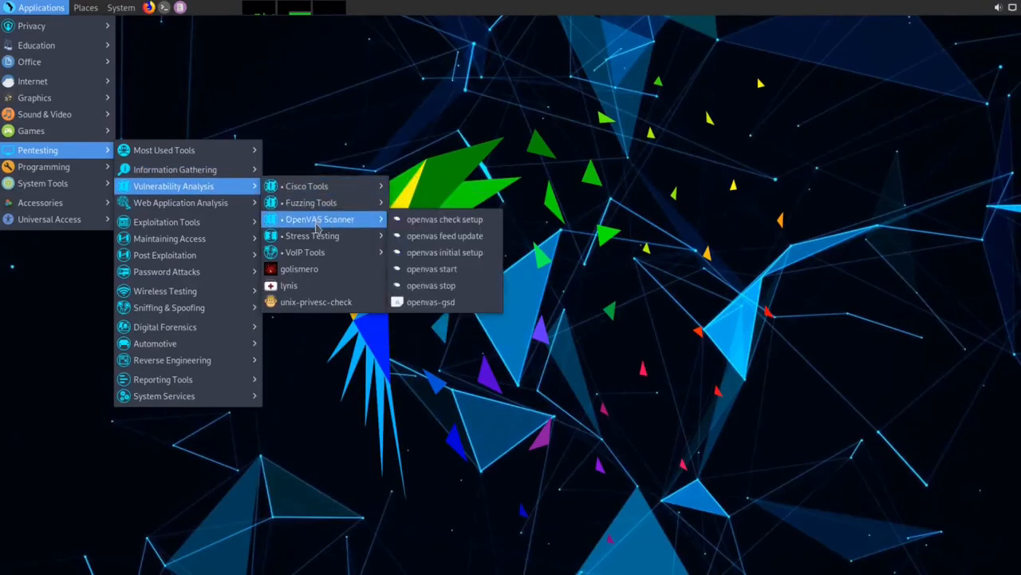
mouse_move(317, 253)
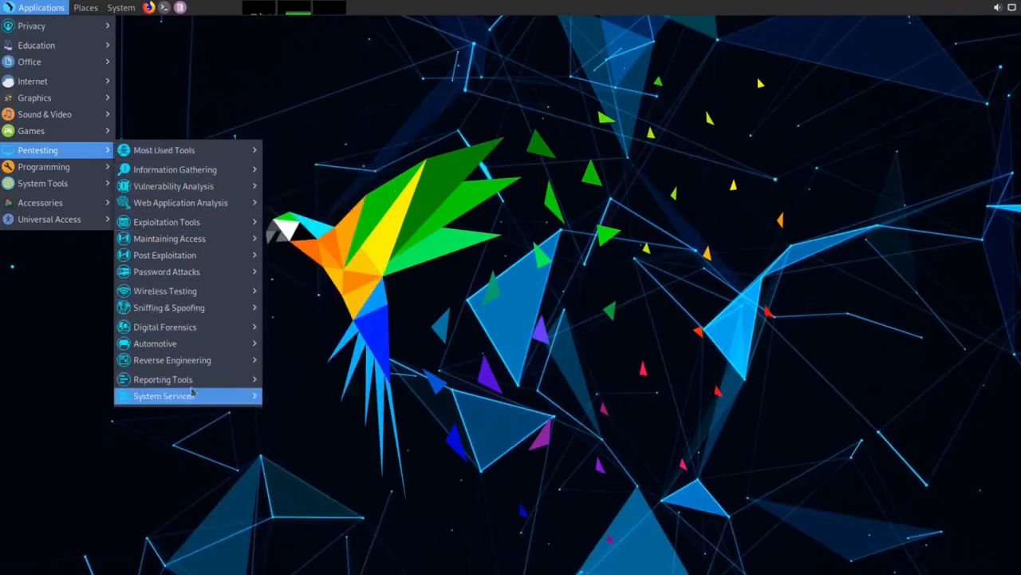
mouse_move(179, 309)
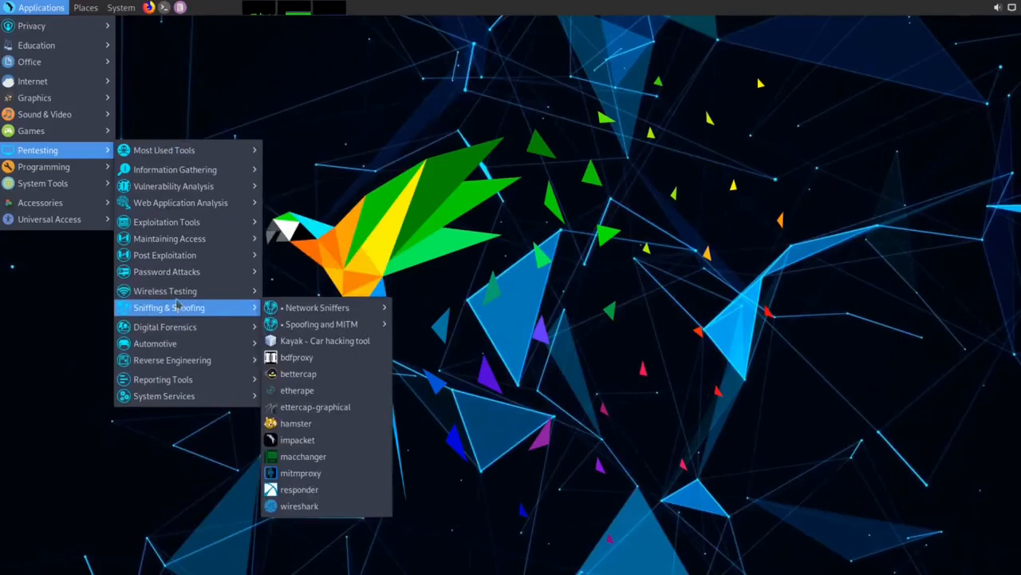
left_click(147, 58)
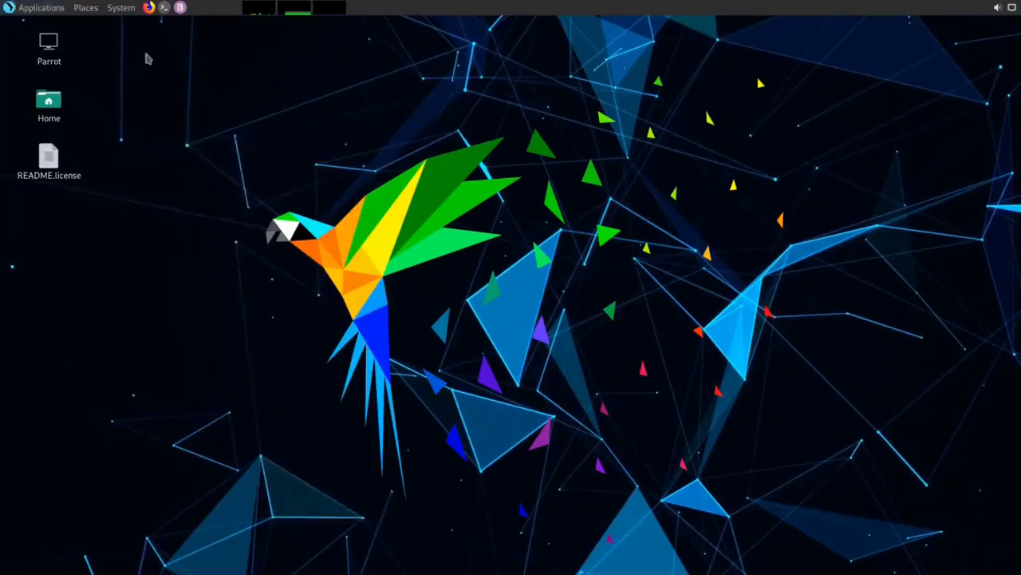
Look through the desktop's places, its system options and the sound volume control without changing anything
left_click(87, 10)
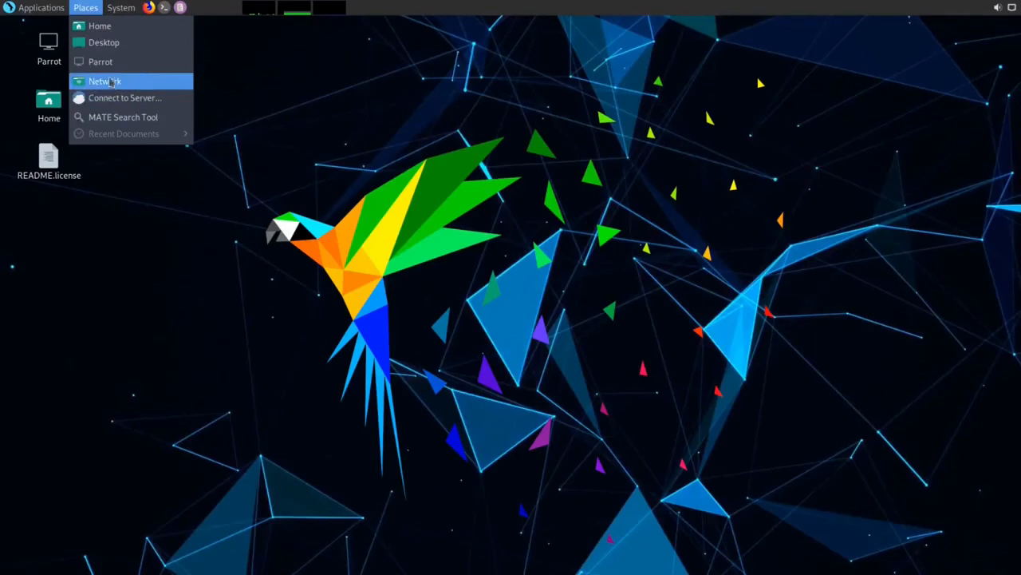
mouse_move(119, 9)
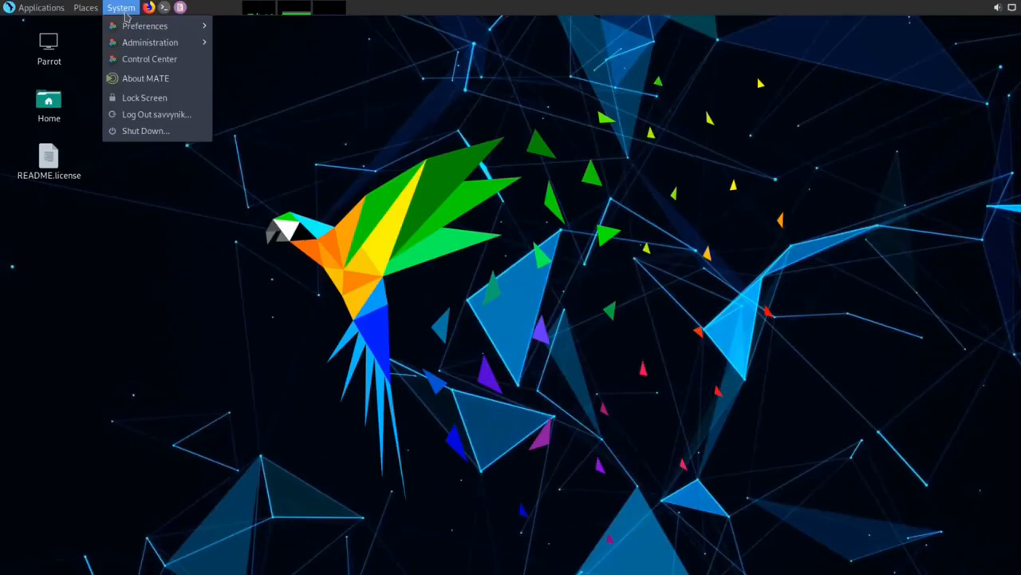
left_click(217, 63)
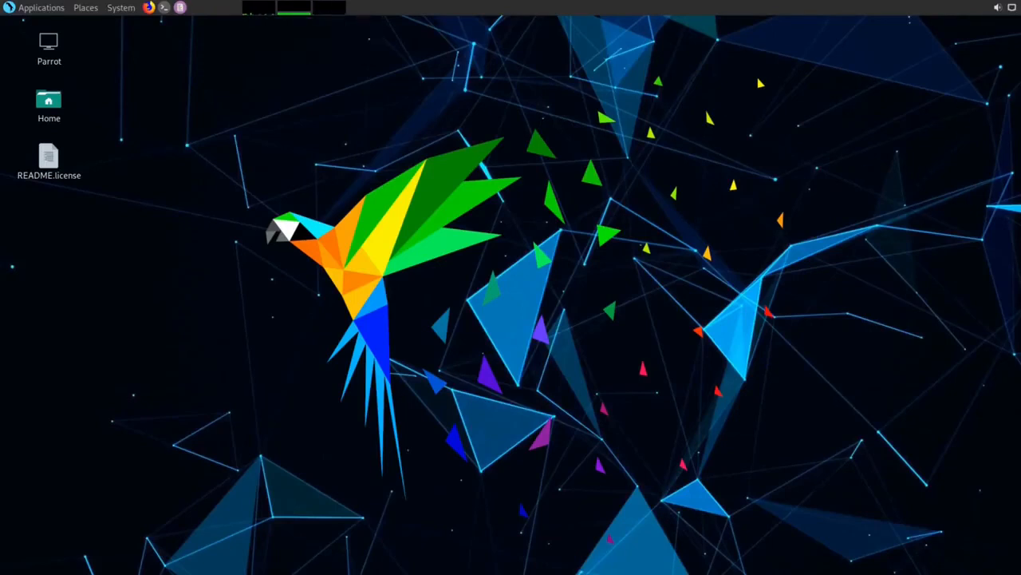
left_click(998, 7)
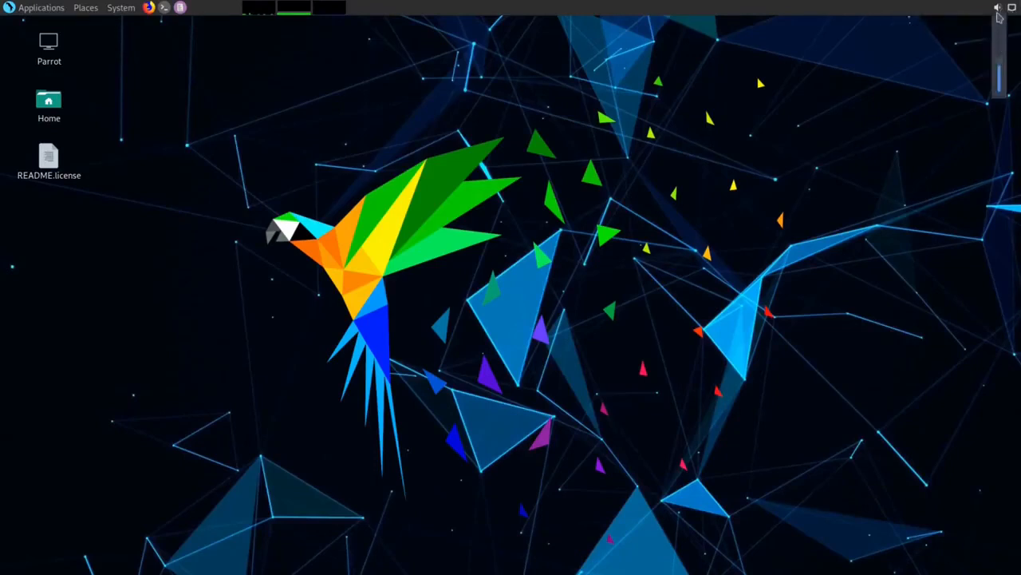
left_click(940, 78)
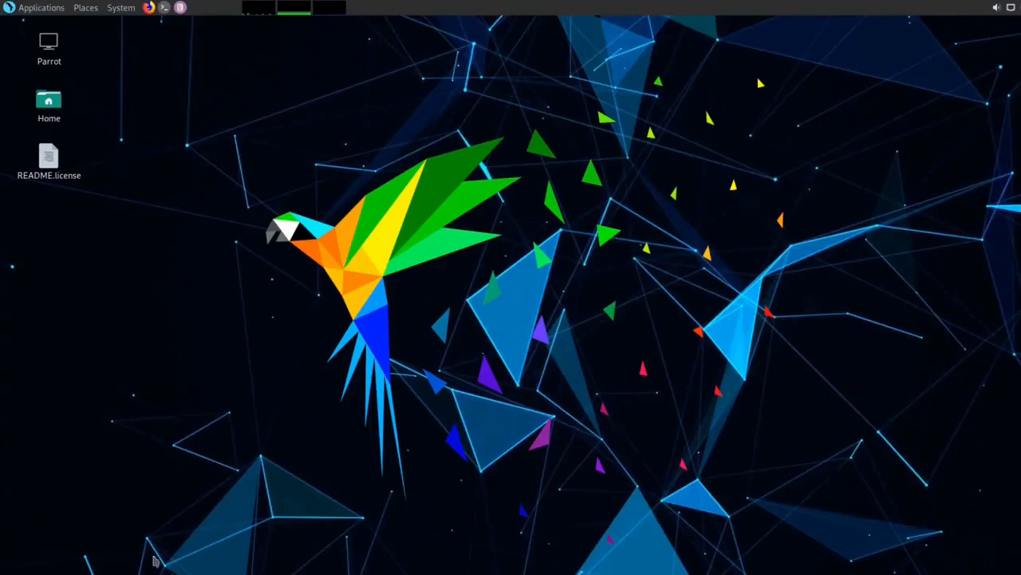
Look at the launcher's Pentesting category, search the launcher for "term" and open MATE Terminal
left_click(32, 573)
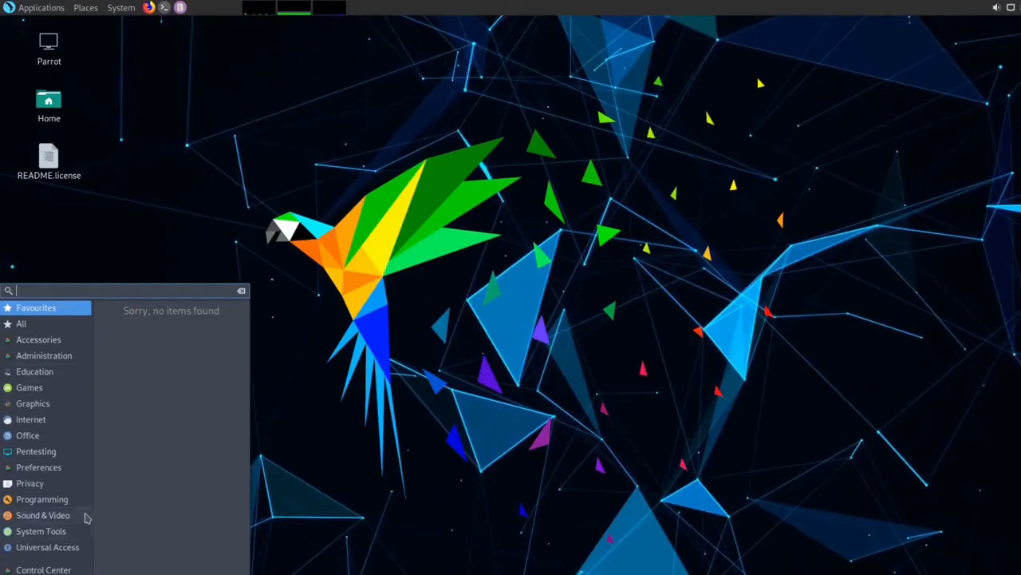
left_click(69, 450)
left_click_drag(248, 319, 229, 305)
type("te")
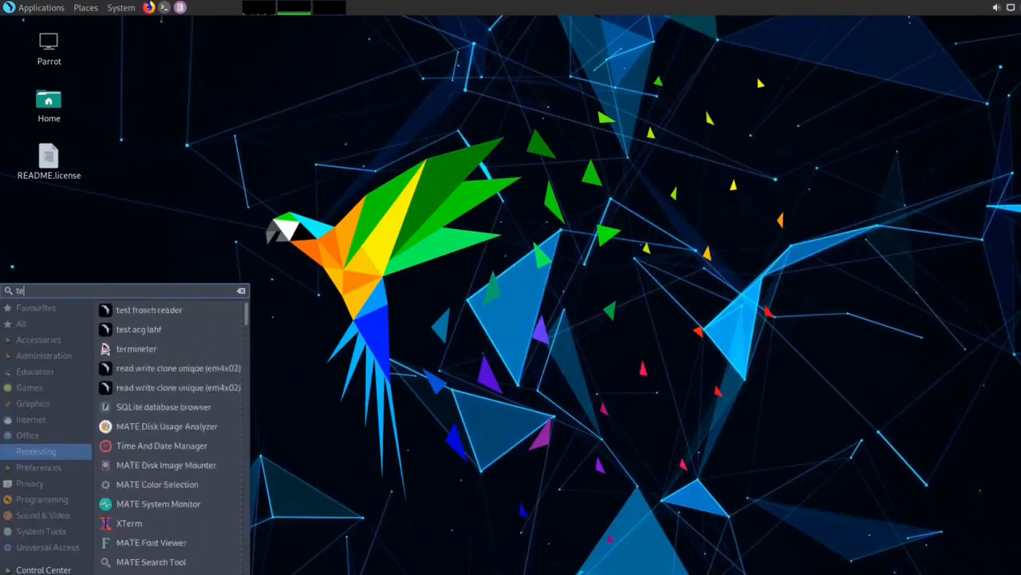
type("rm")
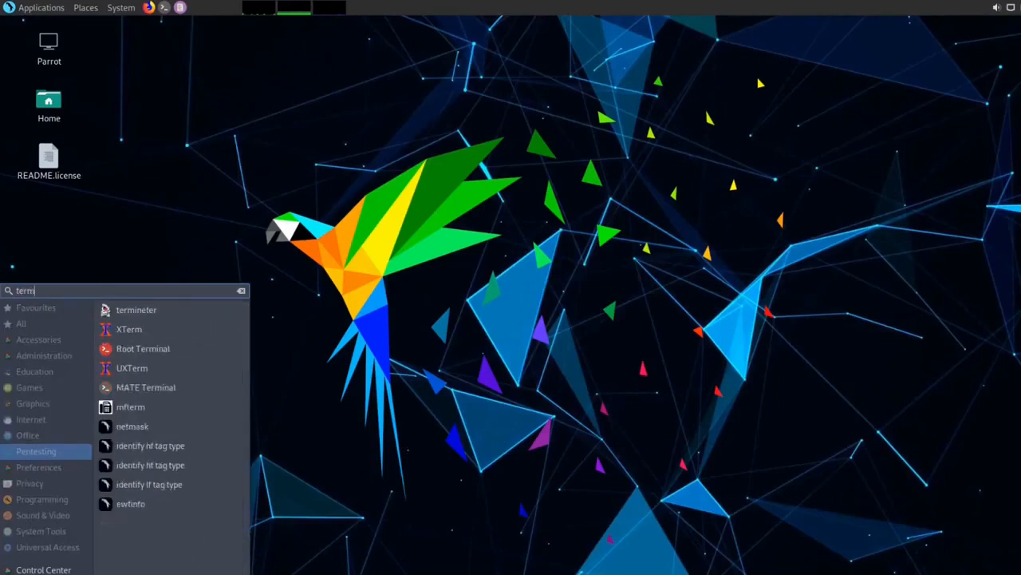
left_click(163, 391)
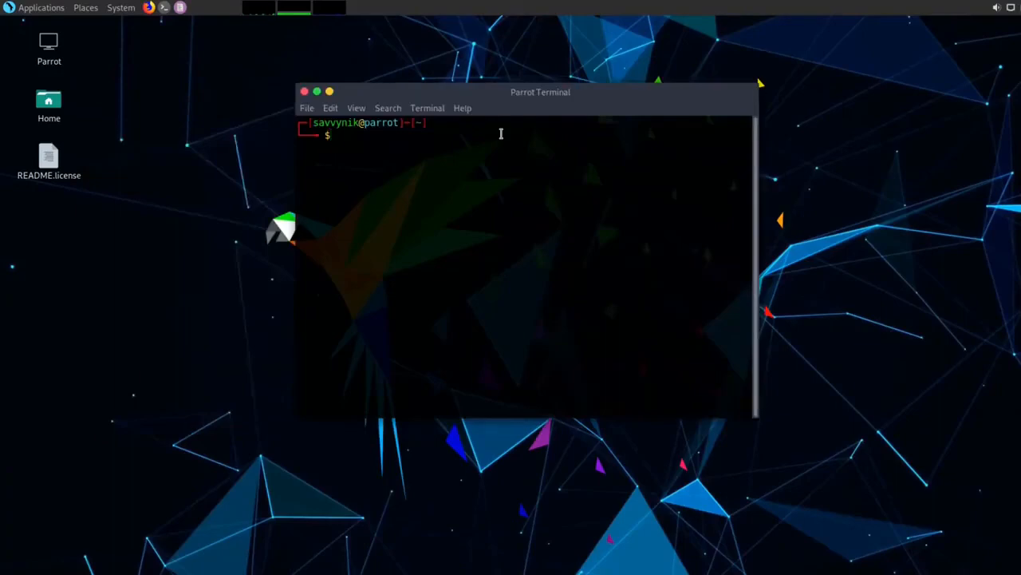
Run htop in the terminal, maximize the window to examine processes and memory usage, and close the terminal
type("htpp")
key("Return")
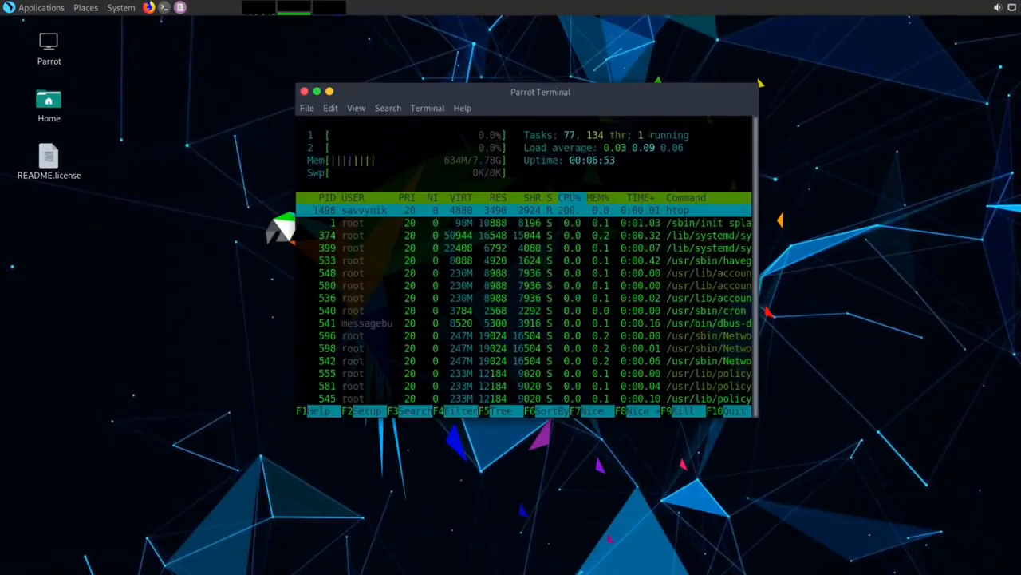
double_click(593, 95)
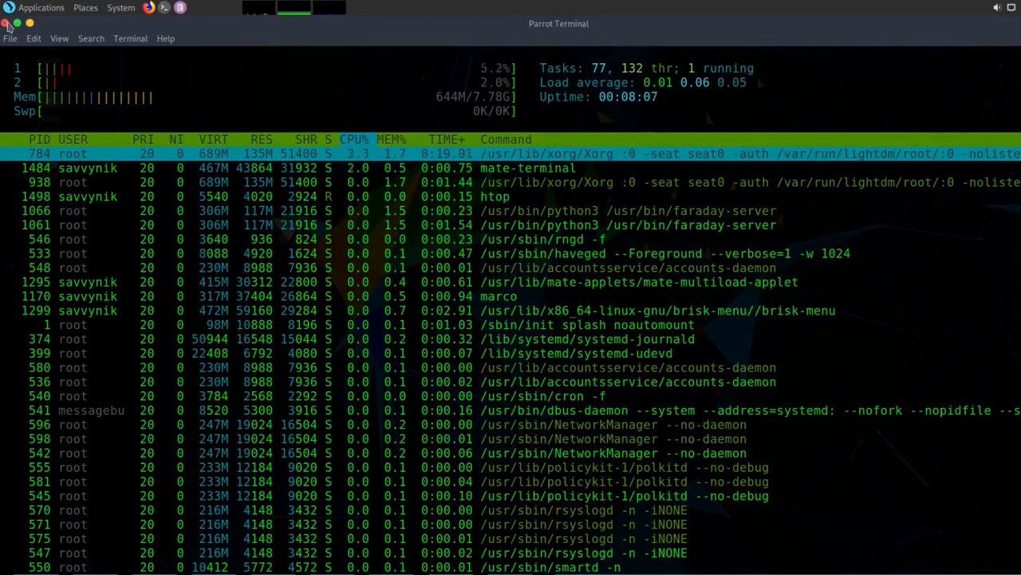
left_click(6, 27)
left_click(593, 356)
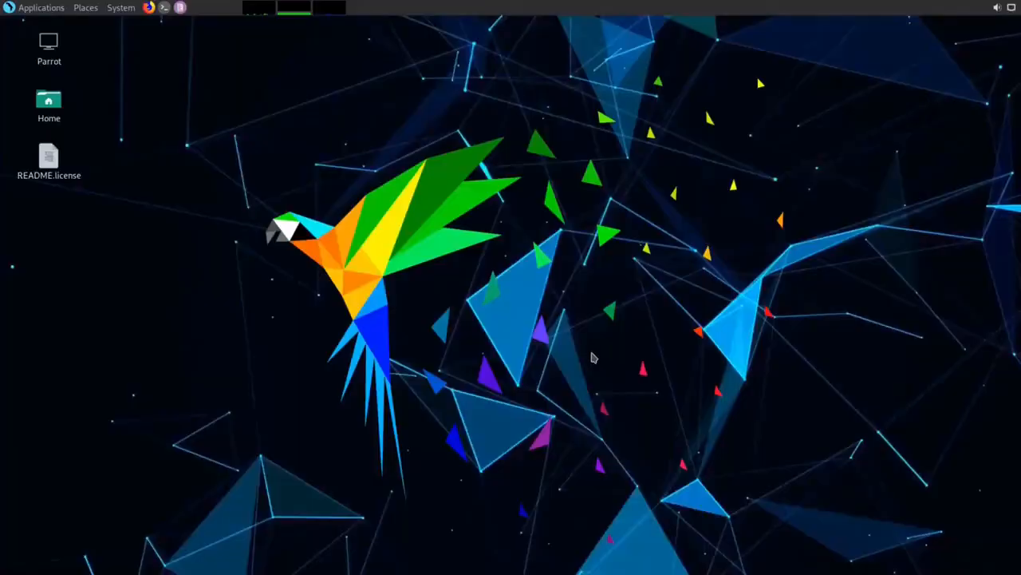